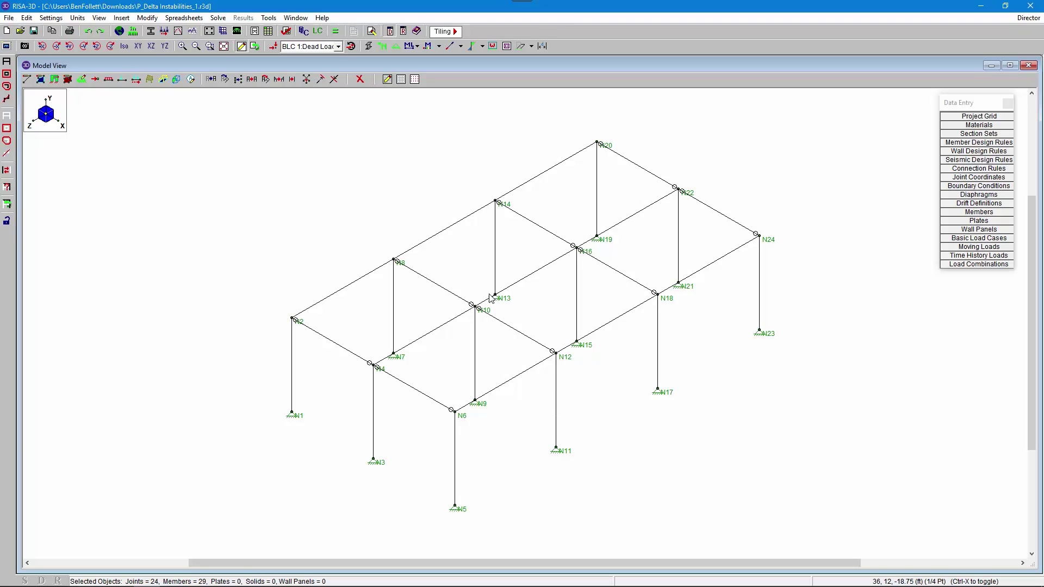
- Display BLC 3: Eqk Load-X as -7k arrows on the frame and open Load Combinations
{"action": "left_click", "coordinate": [304, 47]}
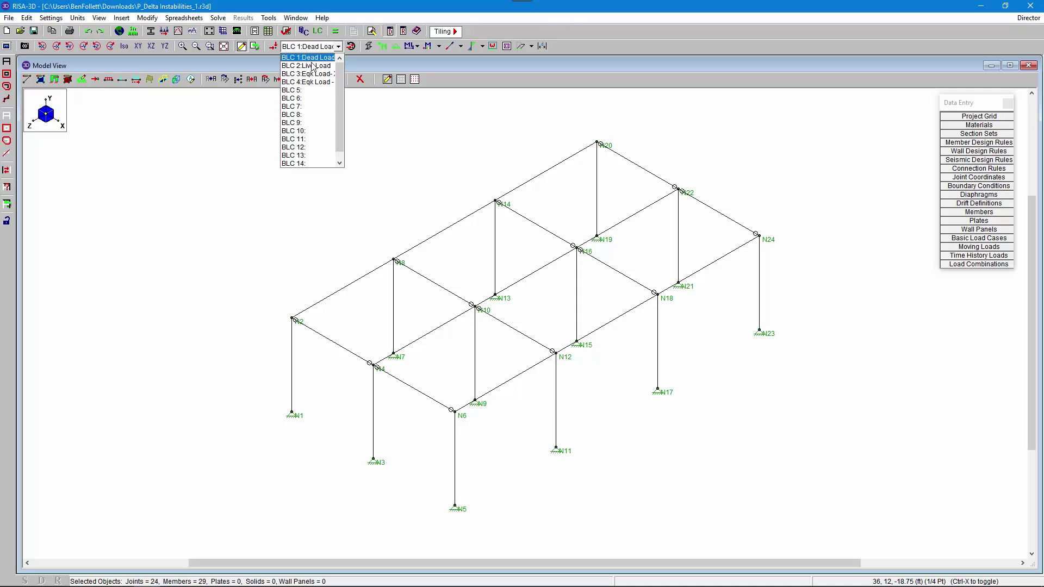
{"action": "left_click", "coordinate": [308, 74]}
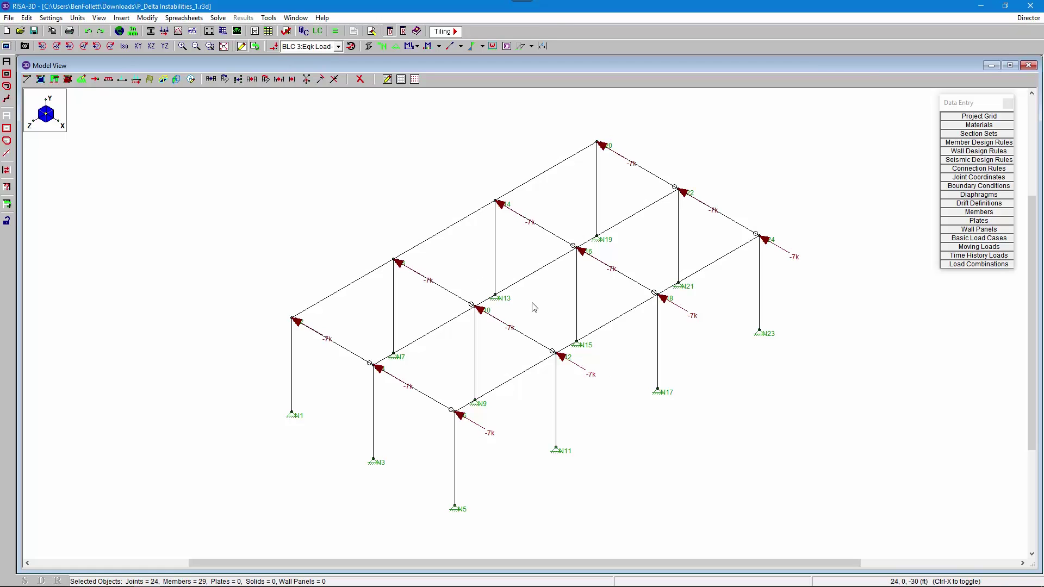
{"action": "left_click", "coordinate": [317, 31]}
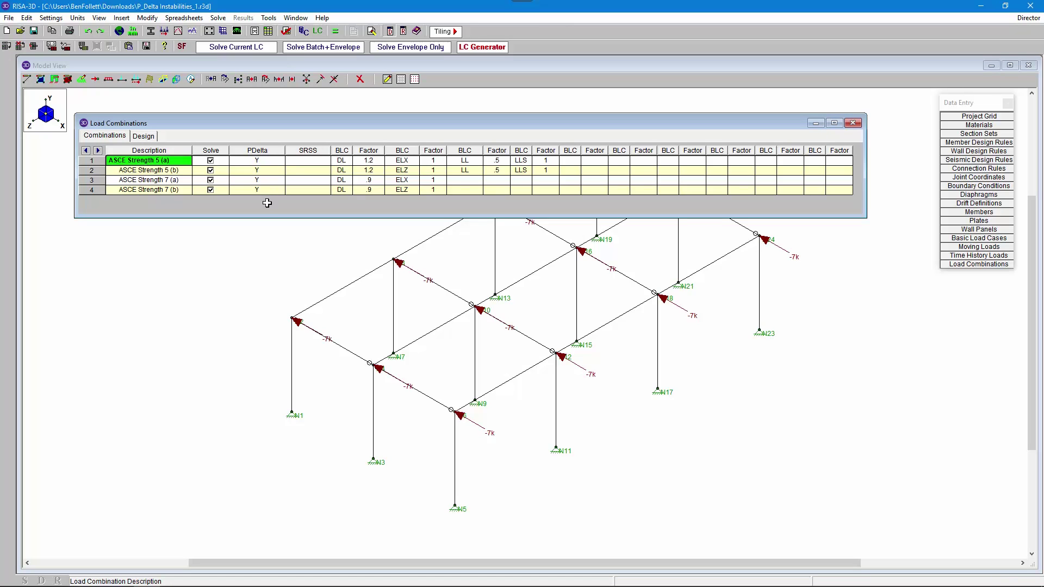
- Run the Batch+Envelope solve, which fails with error 2011, P-Delta diverging at N4
{"action": "left_click", "coordinate": [334, 48]}
{"action": "left_click_drag", "start_coordinate": [294, 150], "coordinate": [478, 174]}
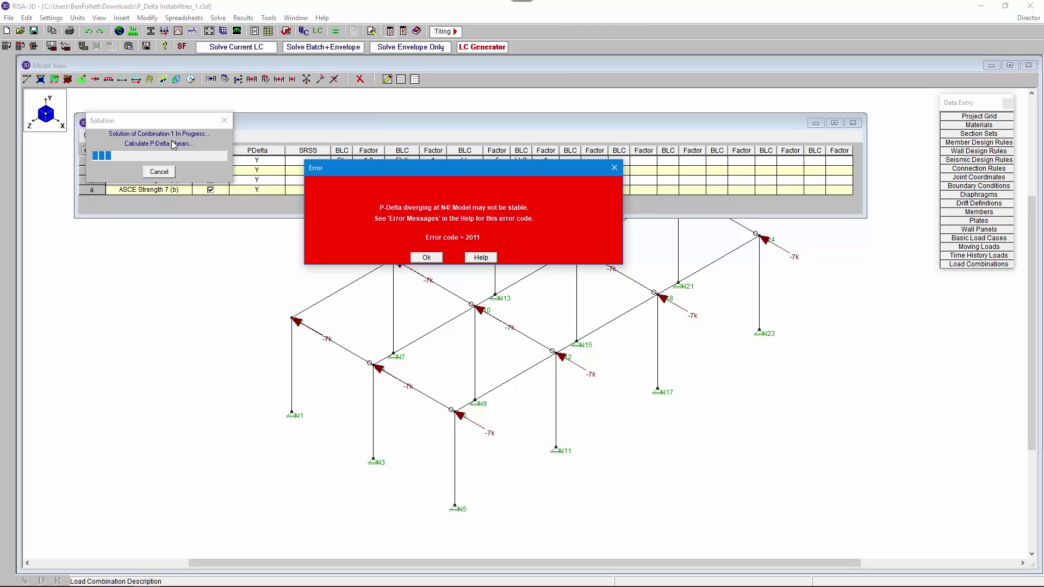
- Dismiss the error and turn off P-Delta for ASCE Strength 5 (a)
{"action": "left_click", "coordinate": [426, 258]}
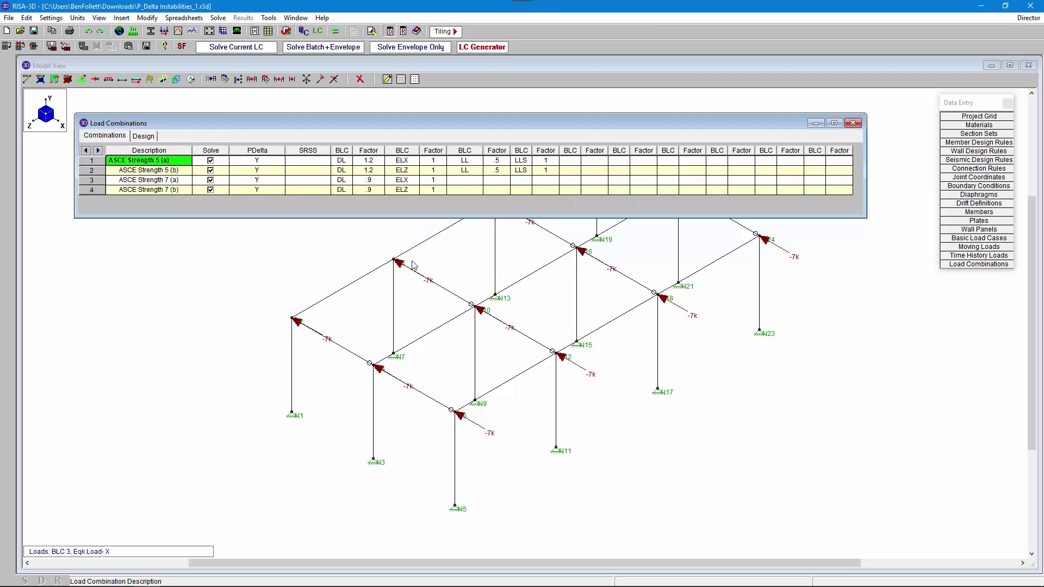
{"action": "left_click", "coordinate": [270, 159]}
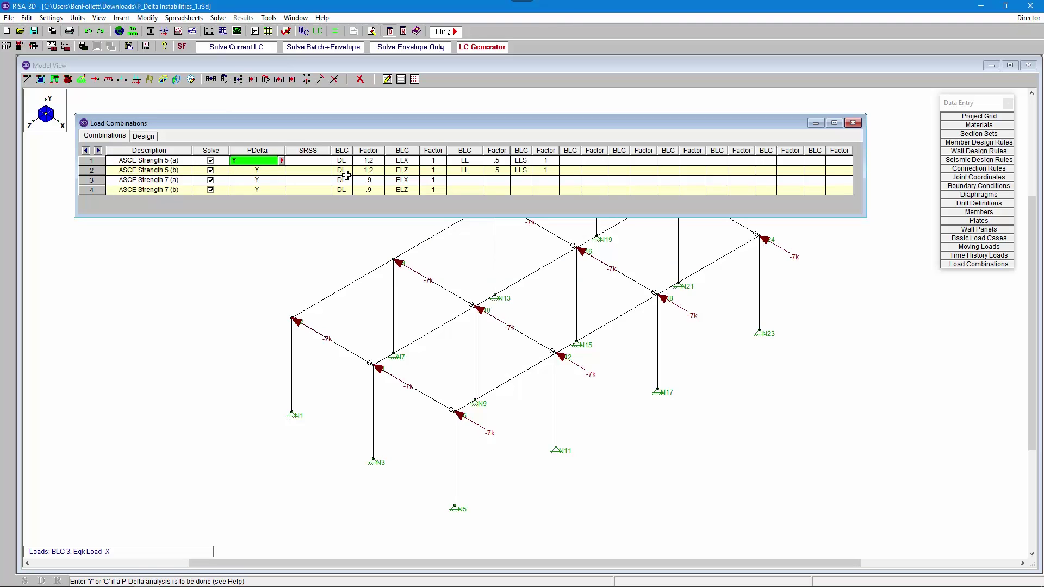
{"action": "key", "text": "Tab"}
- Solve only ASCE Strength 5 (a), which reports locked instabilities
{"action": "left_click_drag", "start_coordinate": [346, 132], "coordinate": [353, 256]}
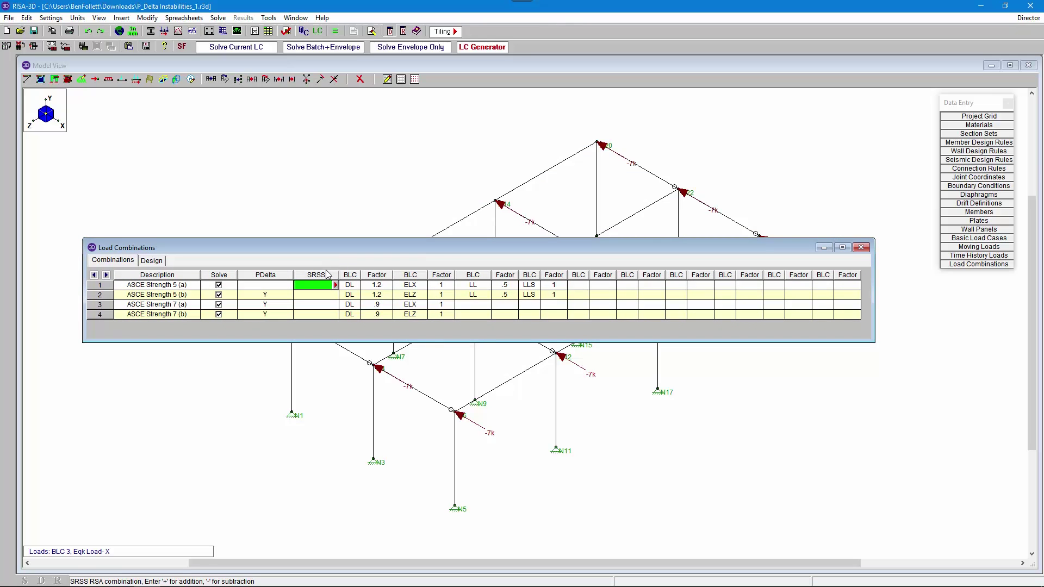
{"action": "left_click", "coordinate": [128, 286]}
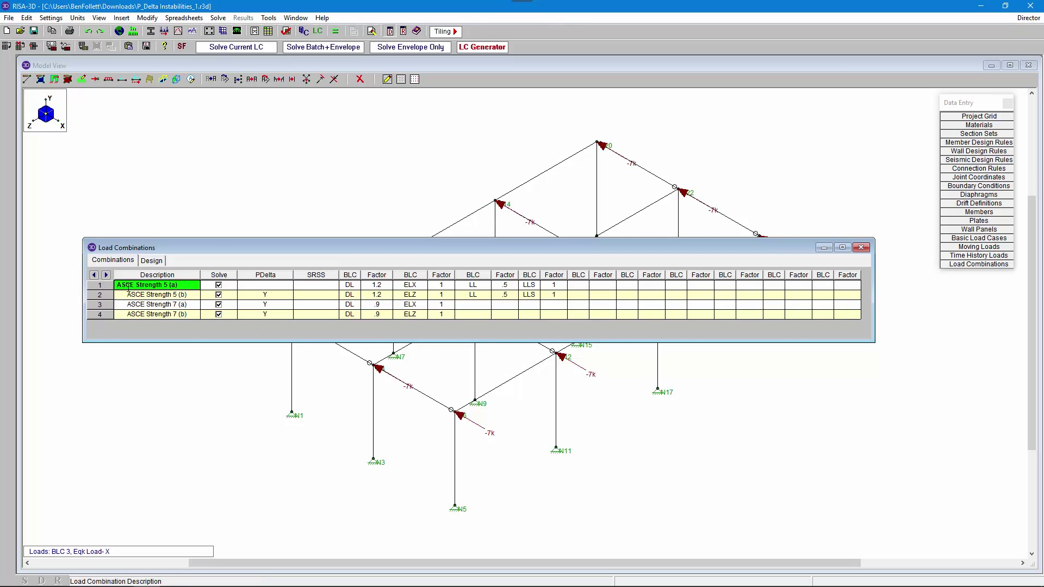
{"action": "left_click", "coordinate": [265, 51]}
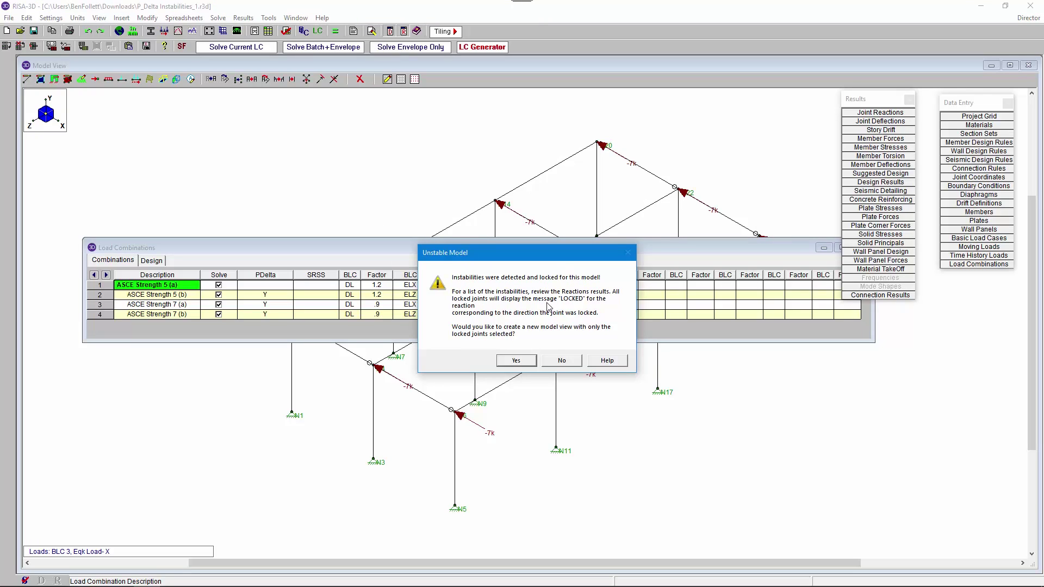
- Open the locked-joint view and review Joint Reactions showing N14 as LOCKED, then close the reactions table
{"action": "left_click", "coordinate": [515, 360]}
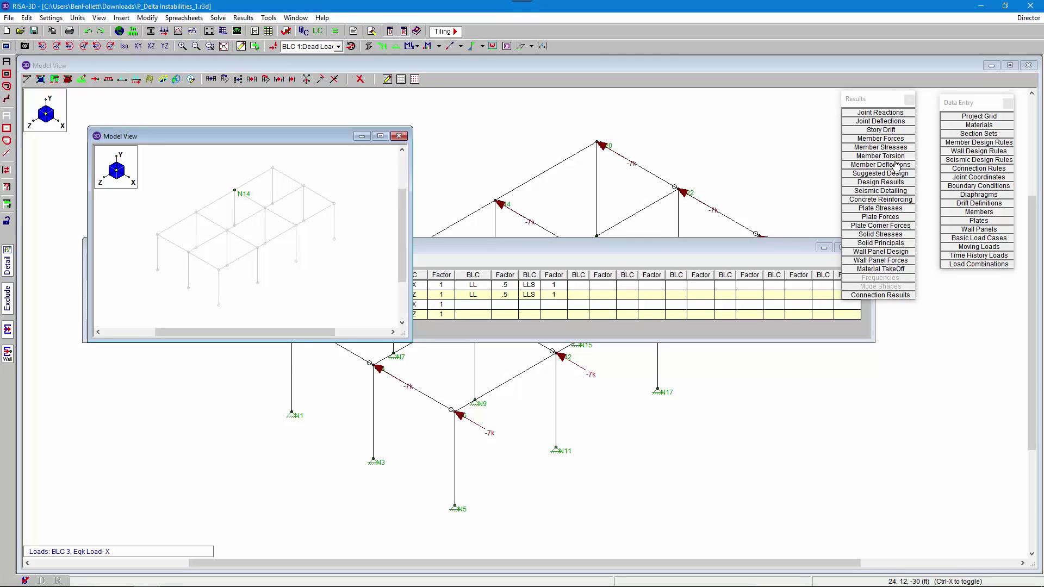
{"action": "left_click", "coordinate": [896, 113]}
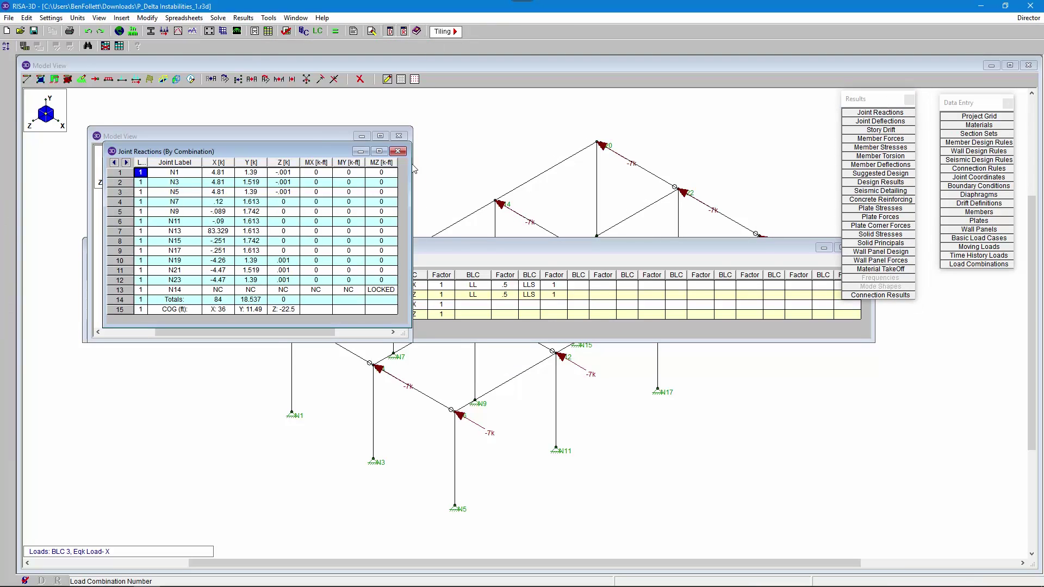
{"action": "left_click_drag", "start_coordinate": [302, 146], "coordinate": [638, 136]}
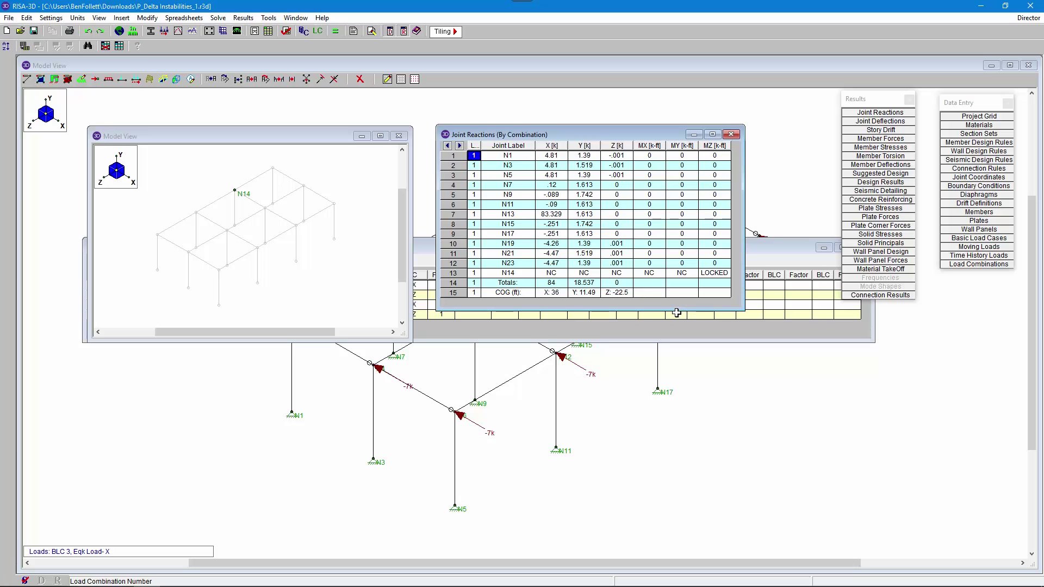
{"action": "left_click", "coordinate": [731, 135]}
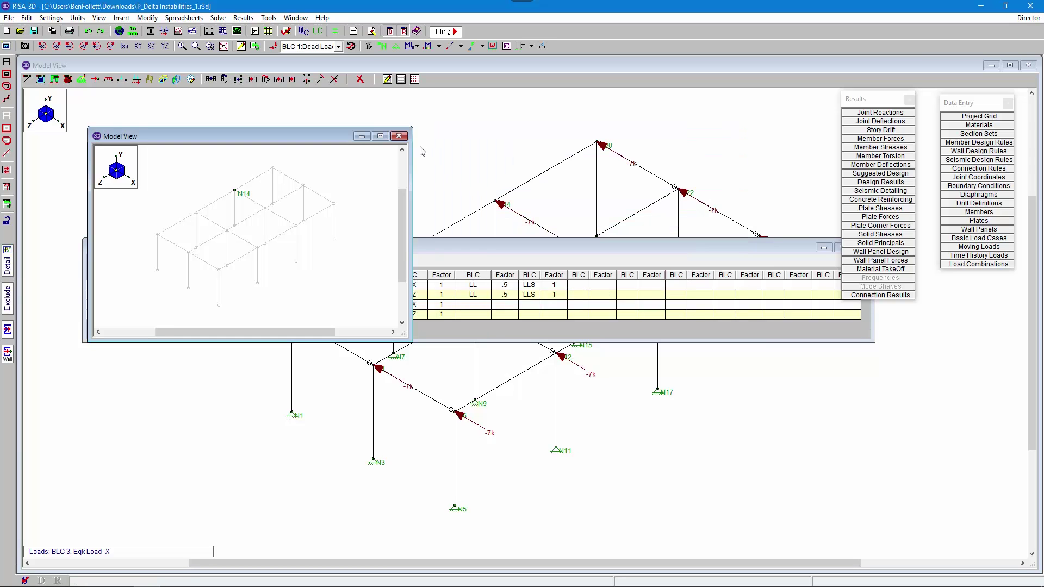
- Close the locked-joint view and Load Combinations table, hide load arrows, and clear the selection
{"action": "left_click", "coordinate": [399, 135]}
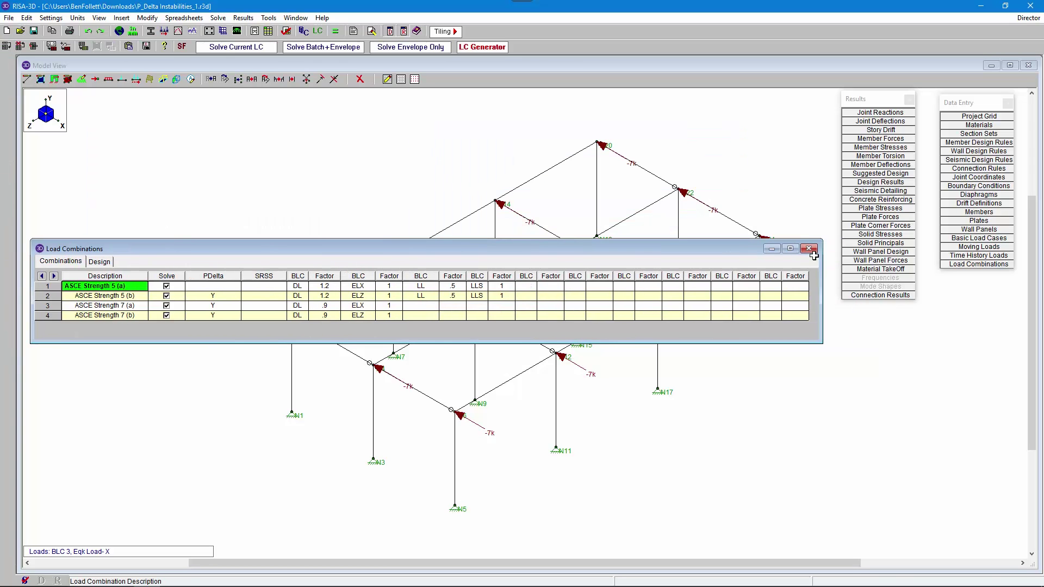
{"action": "left_click", "coordinate": [808, 249]}
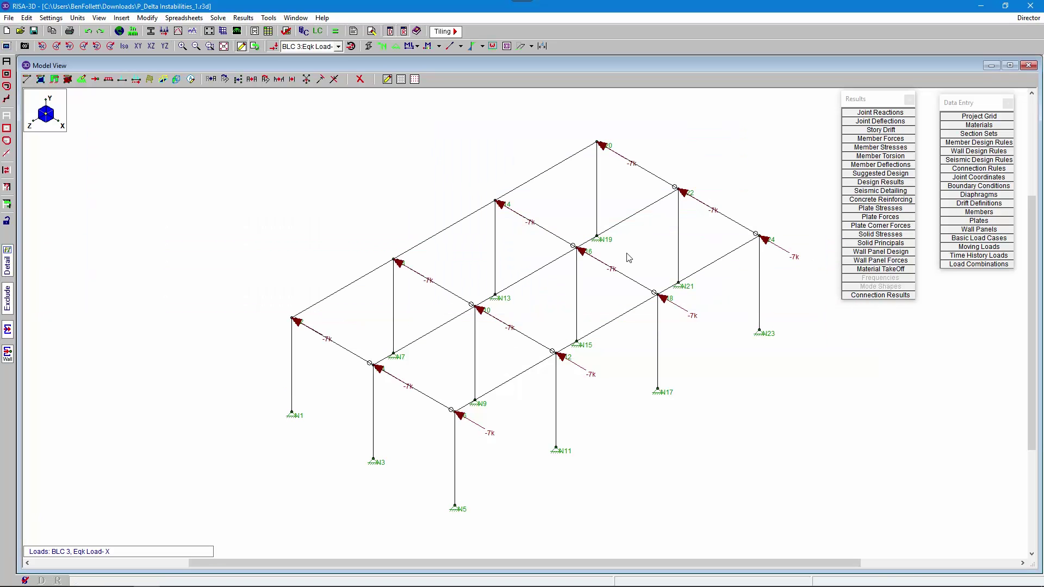
{"action": "left_click", "coordinate": [273, 46]}
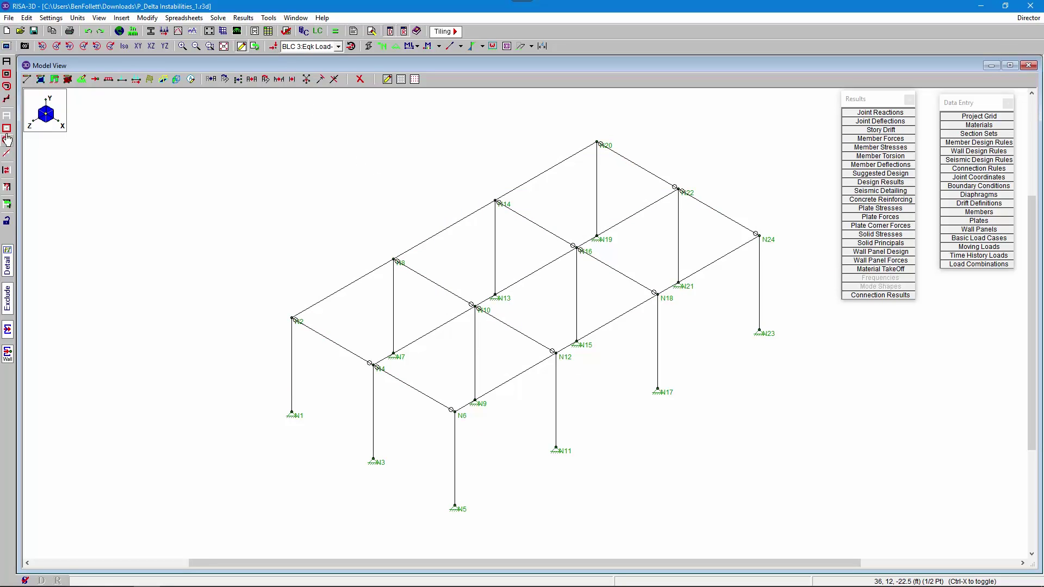
{"action": "left_click", "coordinate": [6, 115]}
- Set the saved Pinned Beams selection to Fully Fixed at both ends, then select everything
{"action": "left_click", "coordinate": [6, 220]}
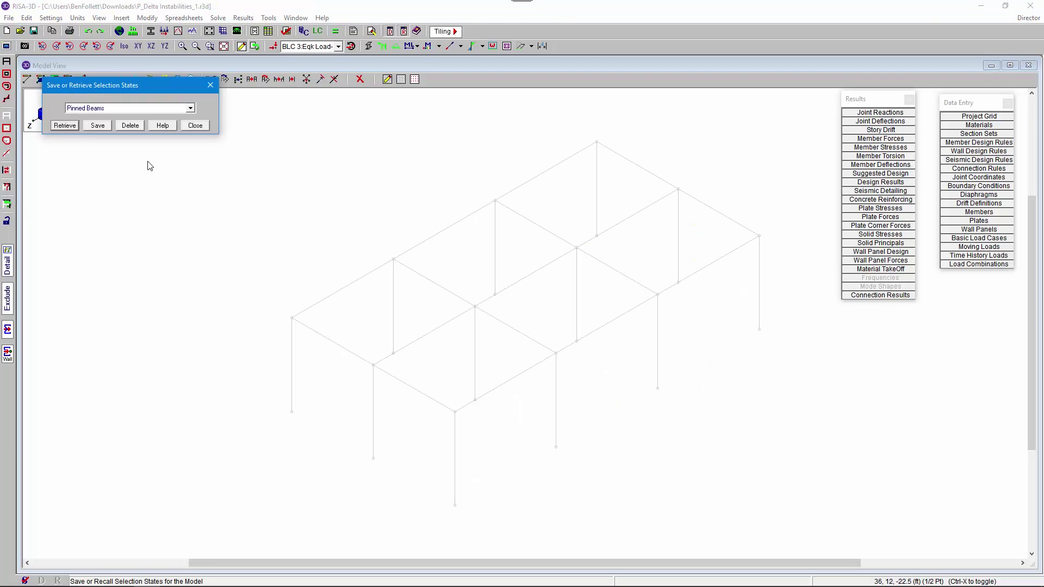
{"action": "left_click", "coordinate": [65, 126]}
{"action": "left_click", "coordinate": [55, 80]}
{"action": "left_click", "coordinate": [201, 145]}
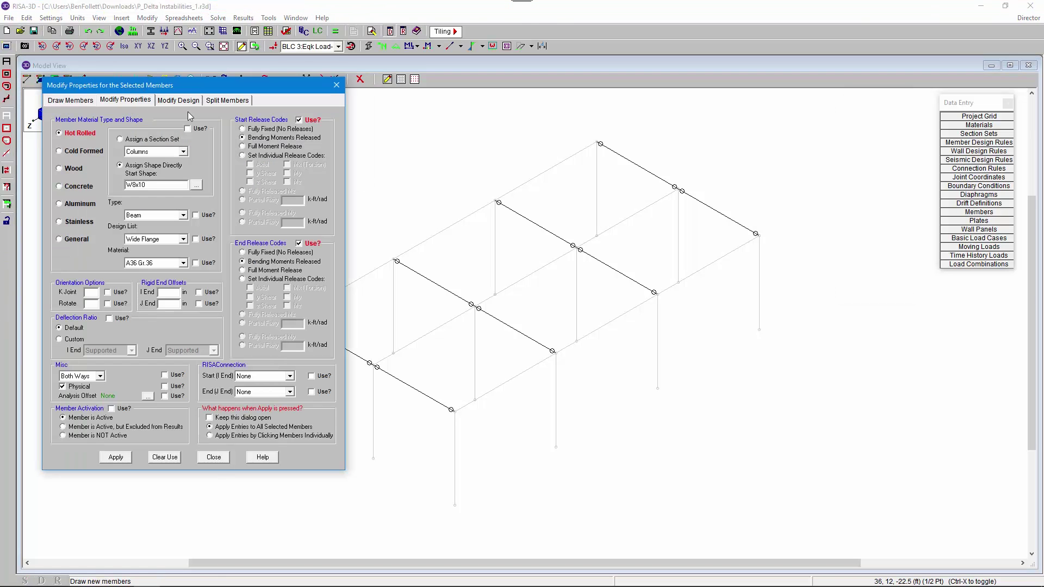
{"action": "left_click", "coordinate": [280, 130]}
{"action": "left_click", "coordinate": [274, 253]}
{"action": "left_click", "coordinate": [125, 460]}
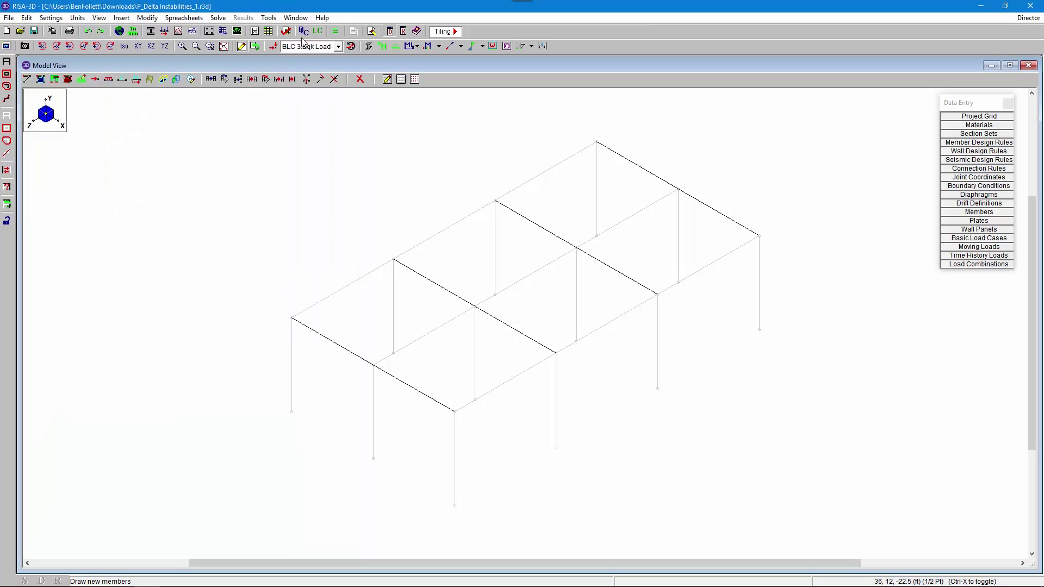
{"action": "left_click", "coordinate": [6, 61]}
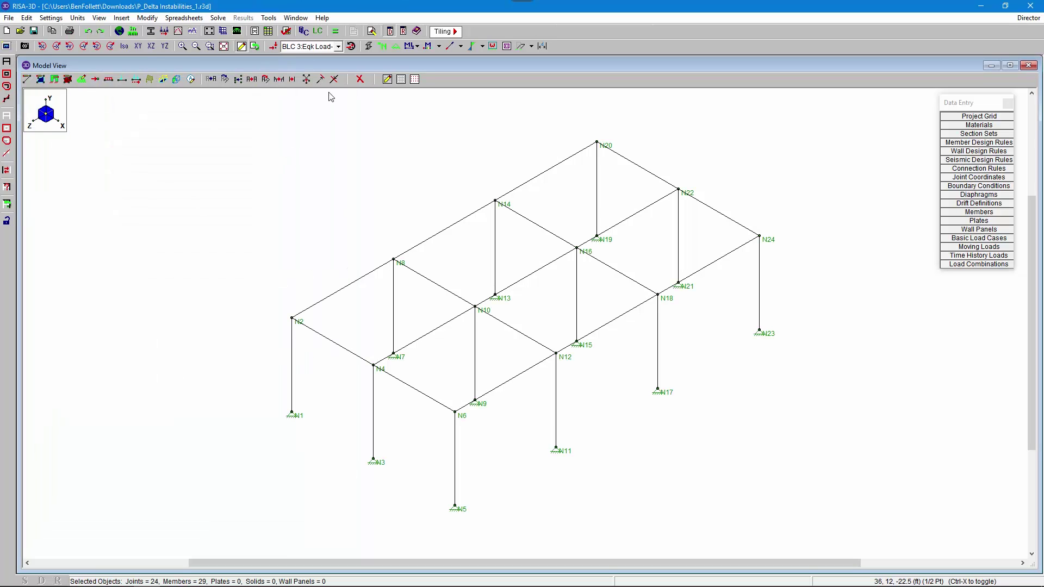
- Solve the current load combination and check the joint reactions
{"action": "left_click", "coordinate": [318, 31]}
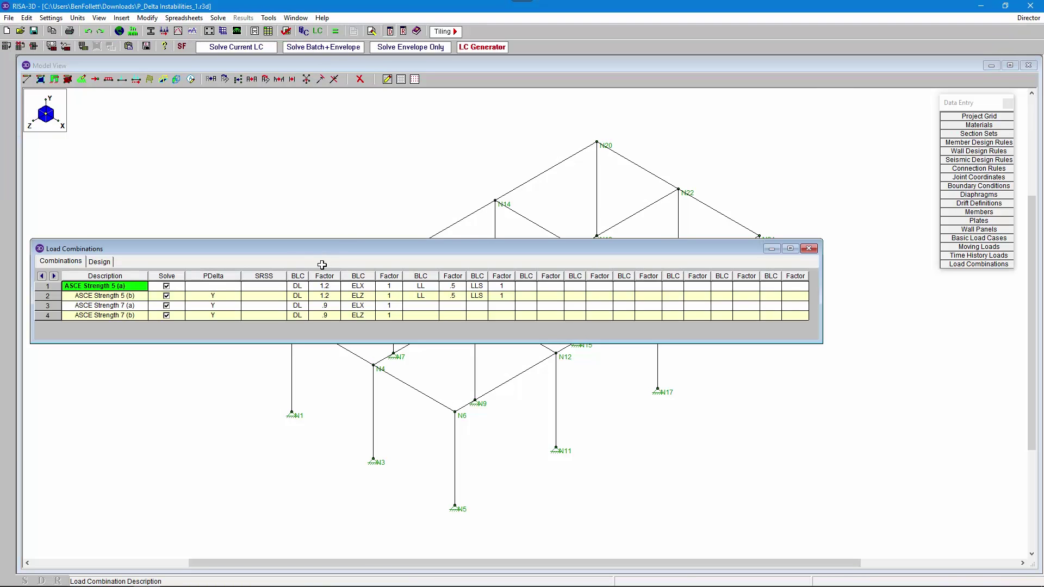
{"action": "left_click", "coordinate": [259, 49]}
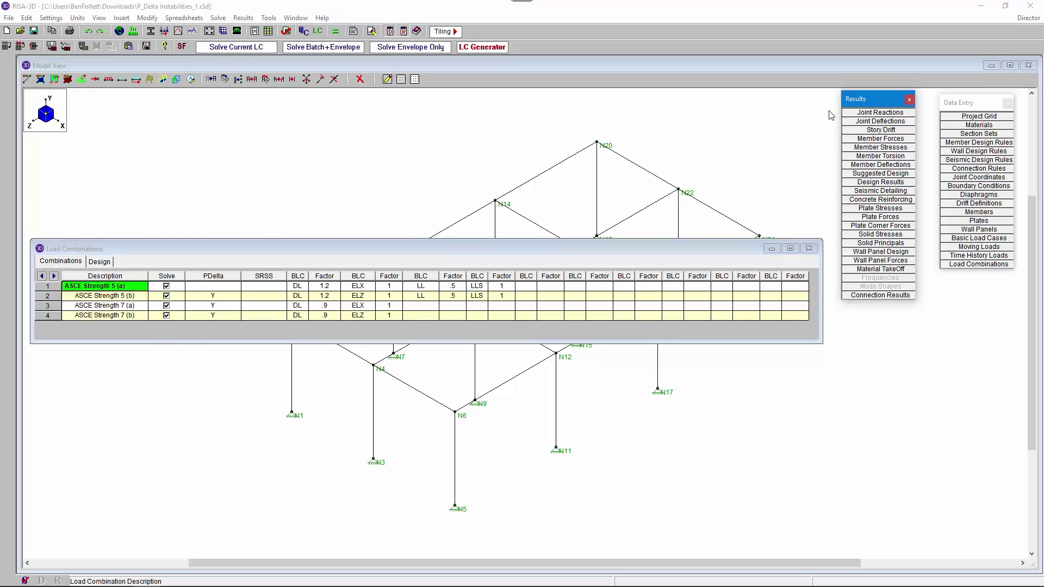
{"action": "left_click", "coordinate": [879, 113]}
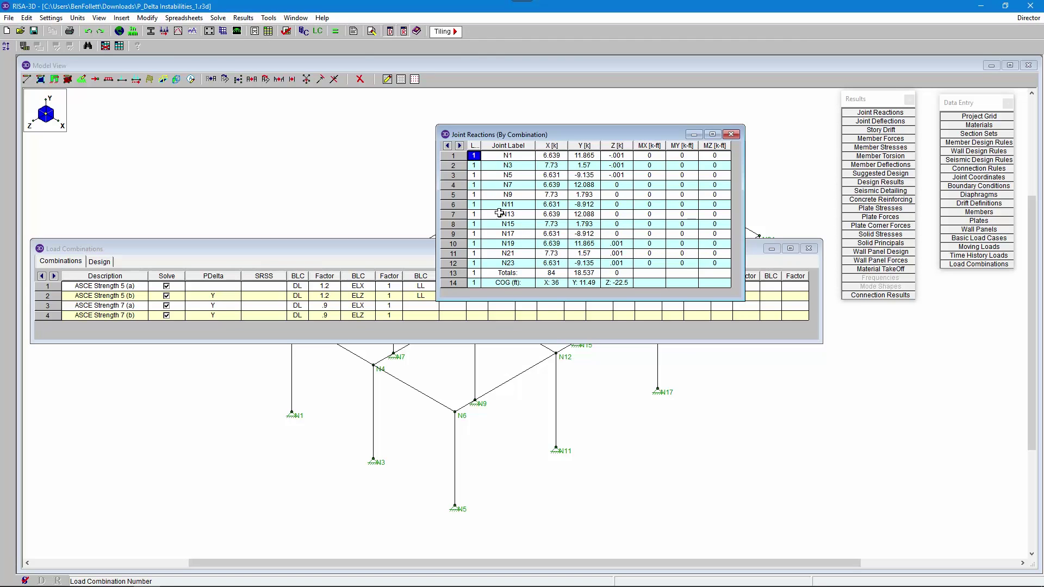
{"action": "left_click", "coordinate": [731, 135]}
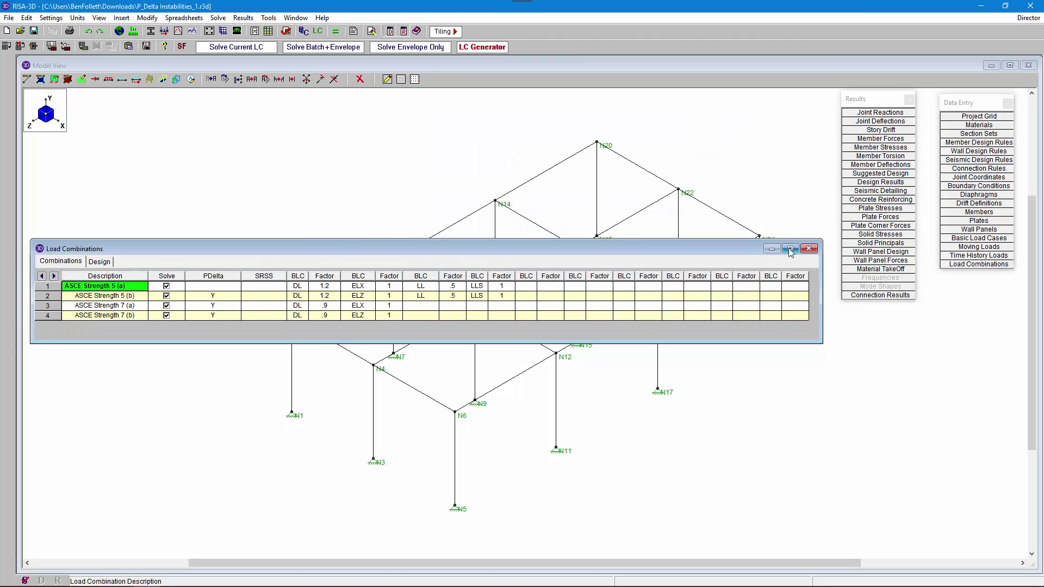
- Turn P-Delta back on for ASCE Strength 5 (a), batch-solve all combinations, and close the table
{"action": "left_click", "coordinate": [231, 285]}
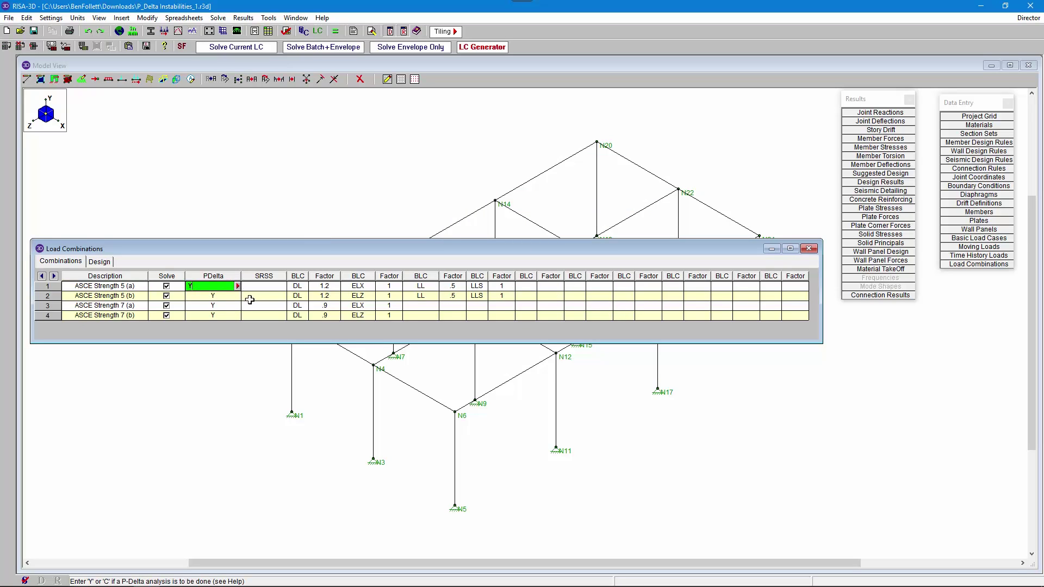
{"action": "left_click", "coordinate": [274, 295]}
{"action": "left_click", "coordinate": [225, 147]}
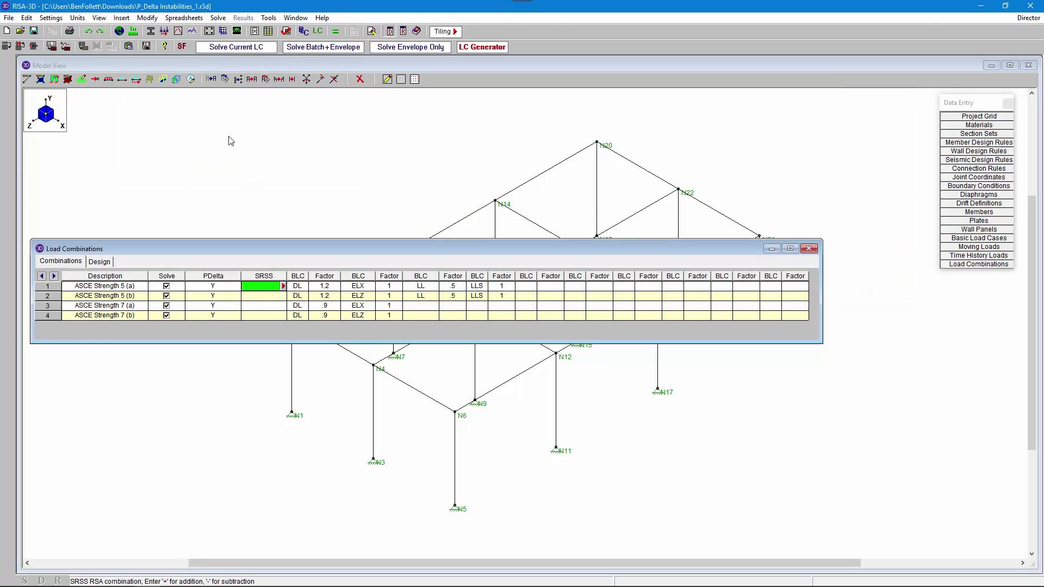
{"action": "left_click", "coordinate": [318, 48]}
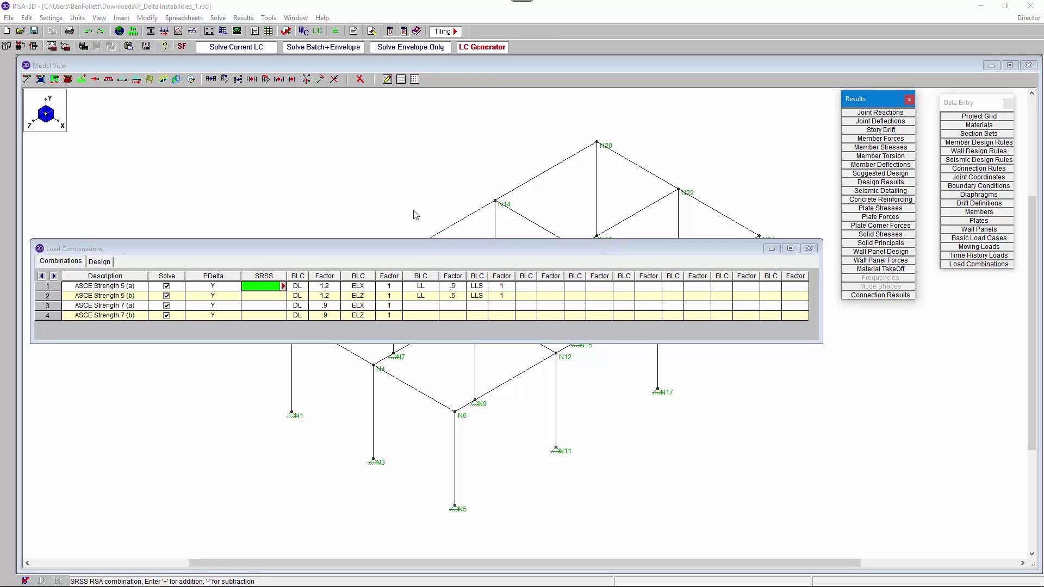
{"action": "left_click", "coordinate": [806, 254]}
{"action": "left_click", "coordinate": [809, 248]}
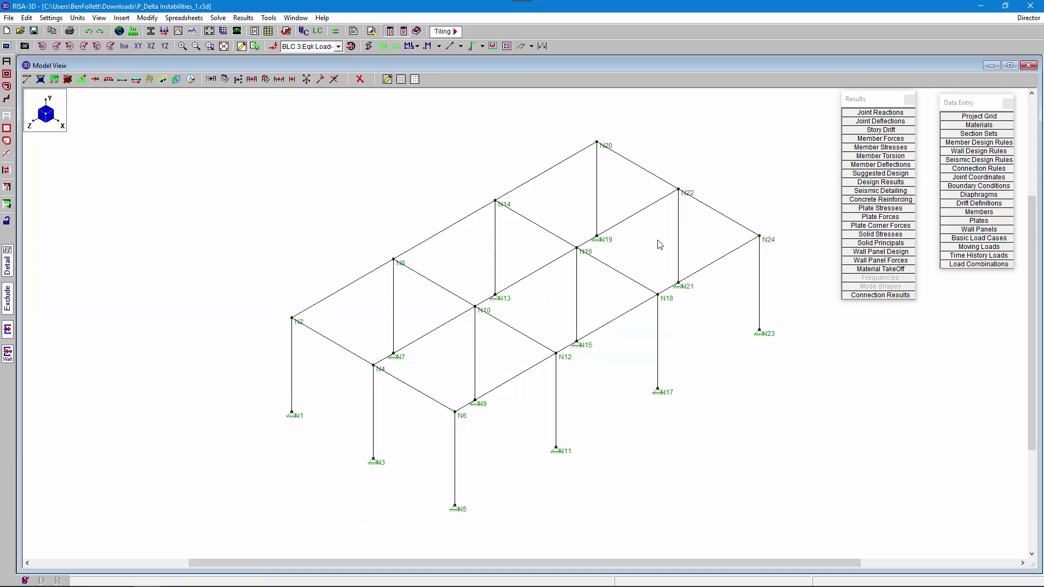
- Save the first model and open P_Delta Instabilities_2.r3d from recent files, clearing results
{"action": "left_click", "coordinate": [9, 18]}
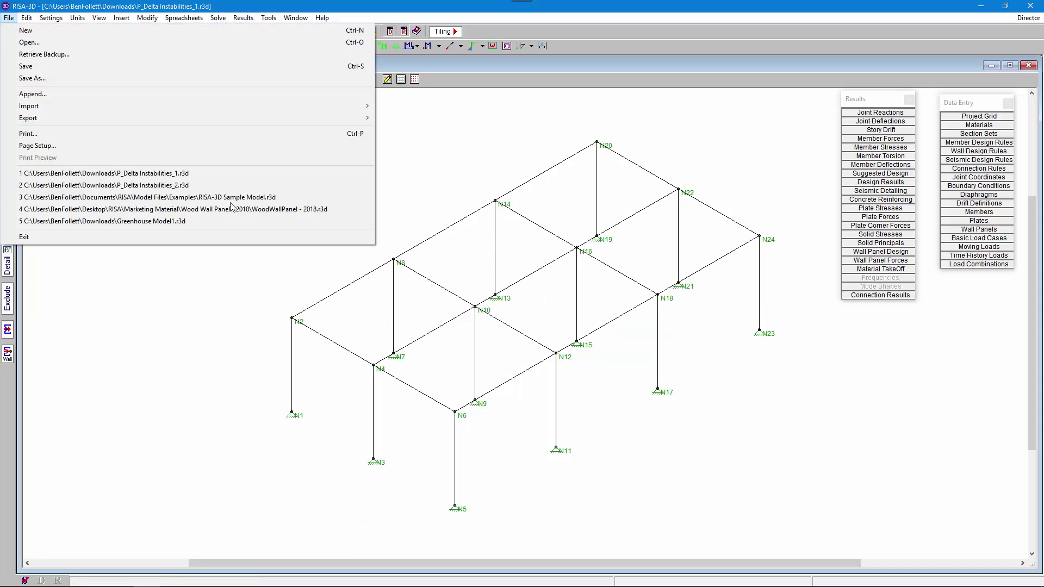
{"action": "left_click", "coordinate": [223, 186]}
{"action": "left_click", "coordinate": [506, 338]}
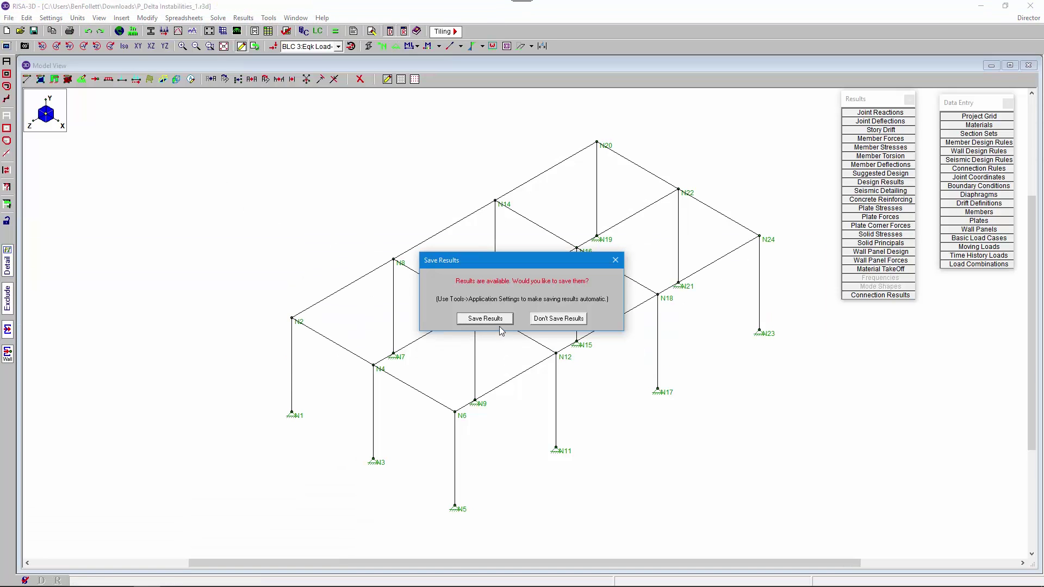
{"action": "left_click", "coordinate": [541, 319]}
{"action": "left_click", "coordinate": [216, 146]}
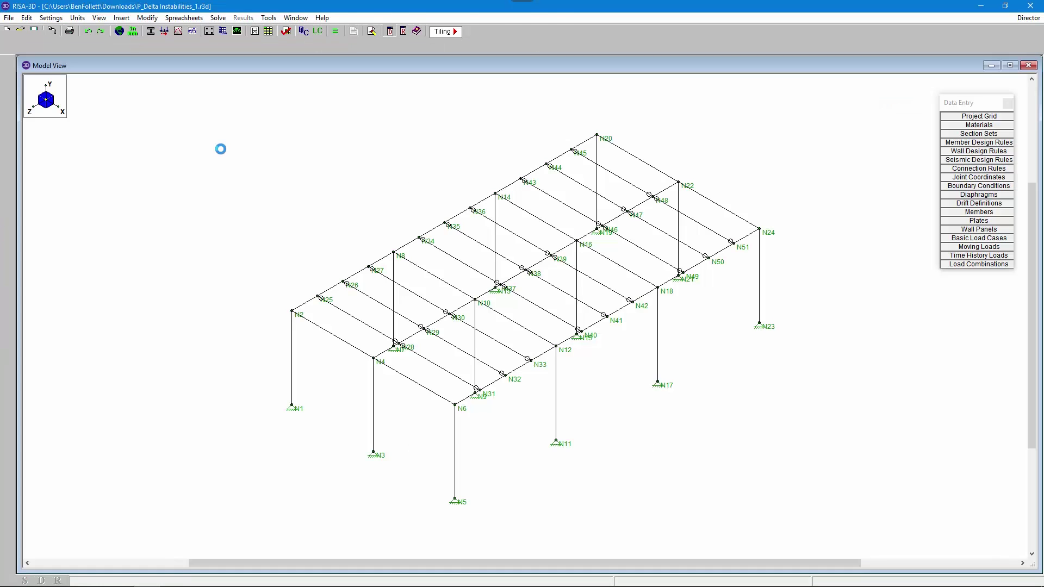
{"action": "left_click", "coordinate": [518, 432]}
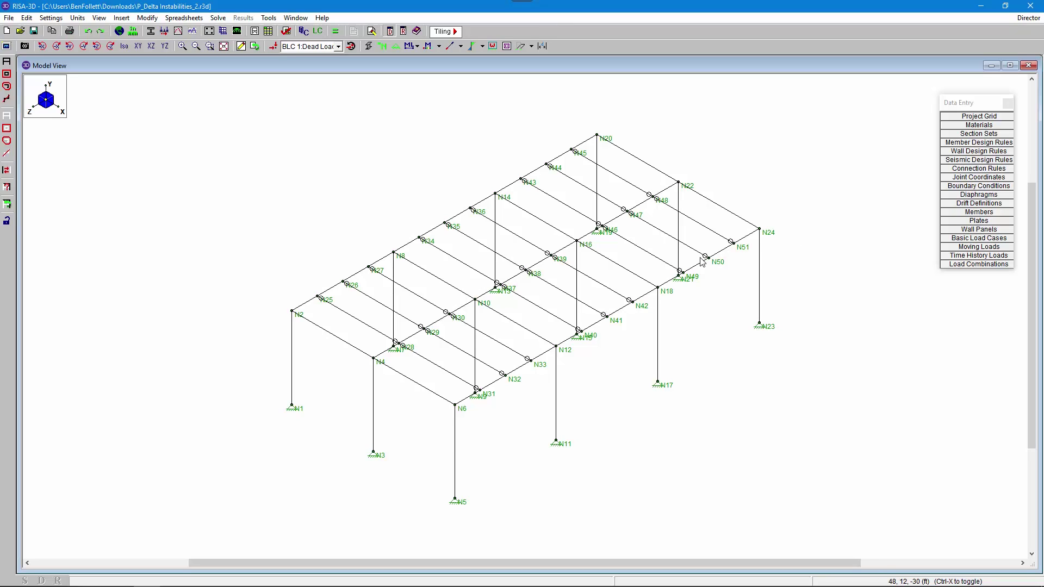
- Batch-solve the second model, dismiss the P-Delta error at N22, and show its six load combinations
{"action": "left_click", "coordinate": [350, 46]}
{"action": "left_click", "coordinate": [511, 292]}
{"action": "left_click", "coordinate": [481, 349]}
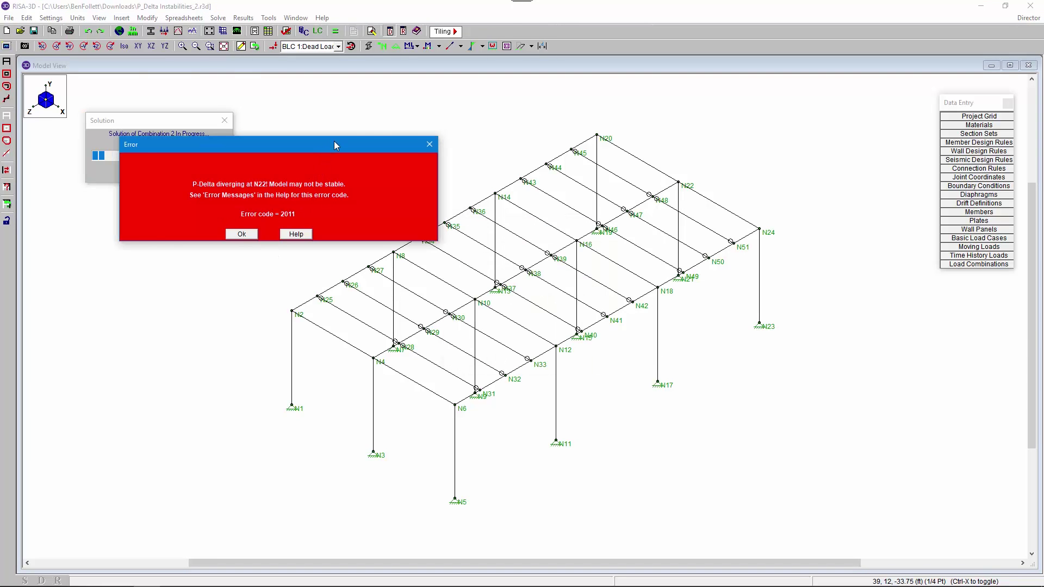
{"action": "left_click_drag", "start_coordinate": [324, 143], "coordinate": [444, 105]}
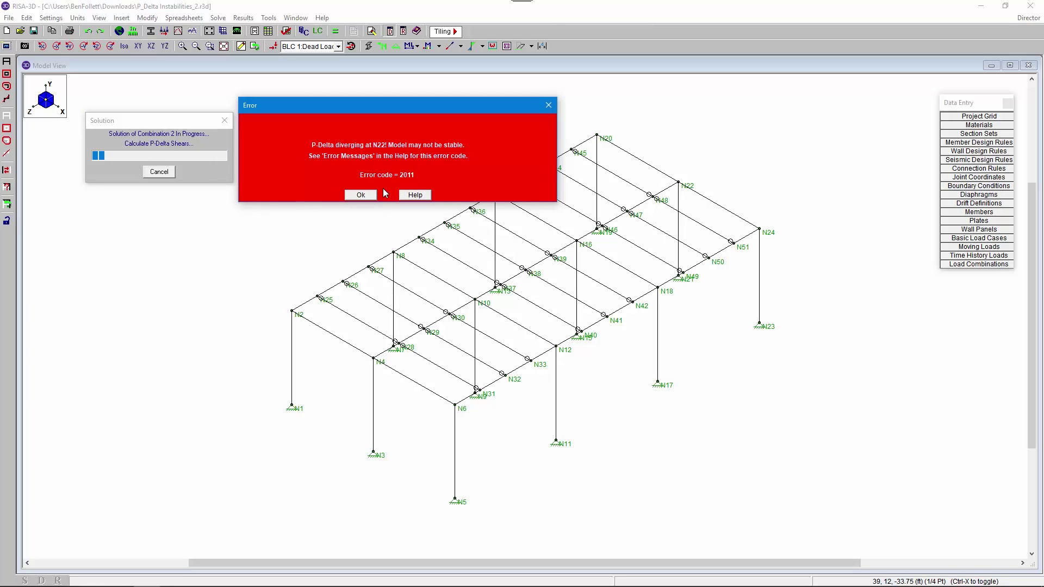
{"action": "left_click", "coordinate": [360, 195]}
{"action": "left_click", "coordinate": [318, 35]}
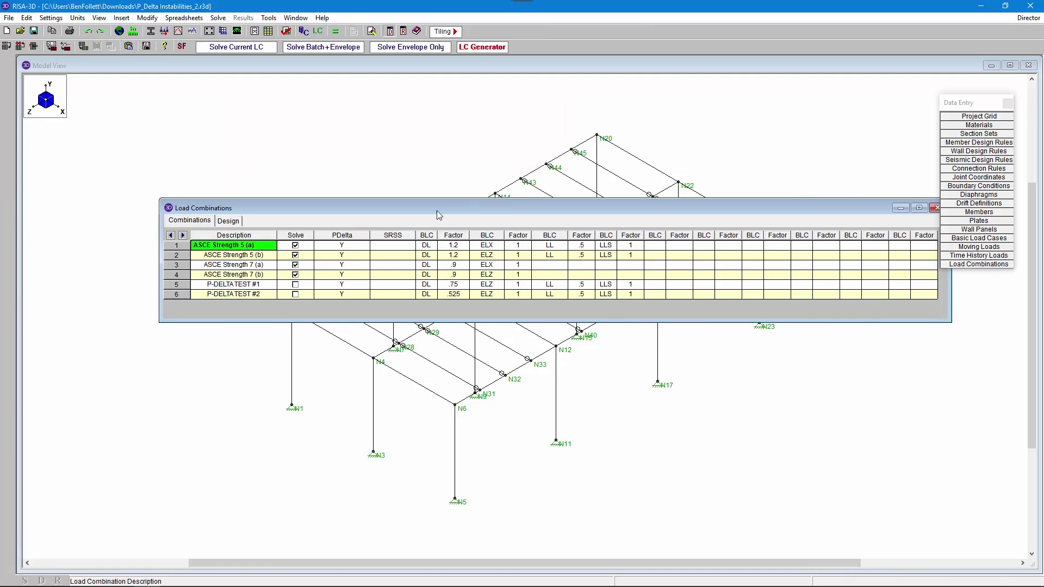
- Clear the P-Delta flag for ASCE Strength 5 (b) and make it the current combination
{"action": "left_click_drag", "start_coordinate": [376, 206], "coordinate": [278, 148]}
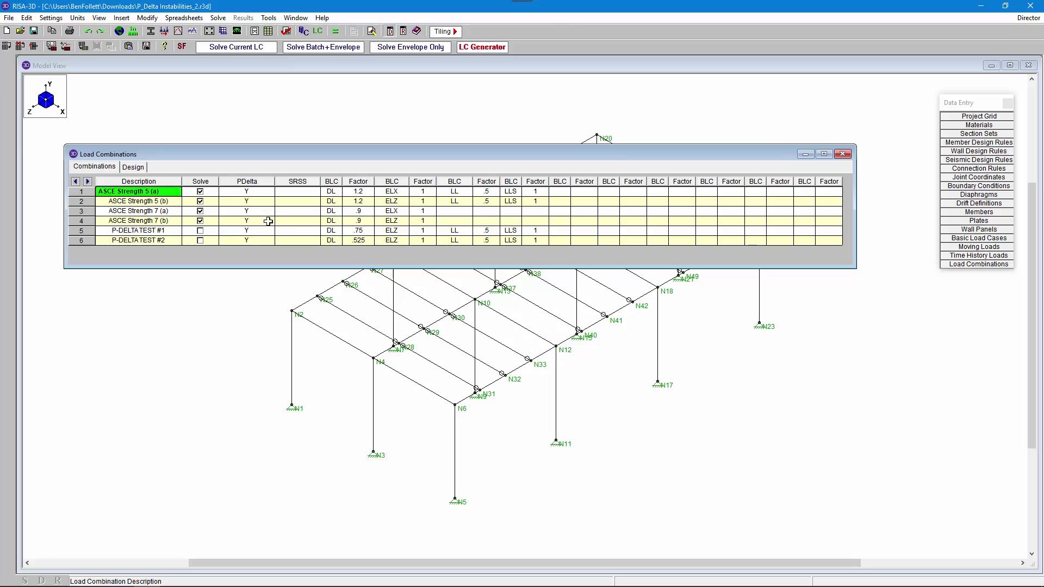
{"action": "left_click", "coordinate": [268, 202]}
{"action": "left_click", "coordinate": [283, 205]}
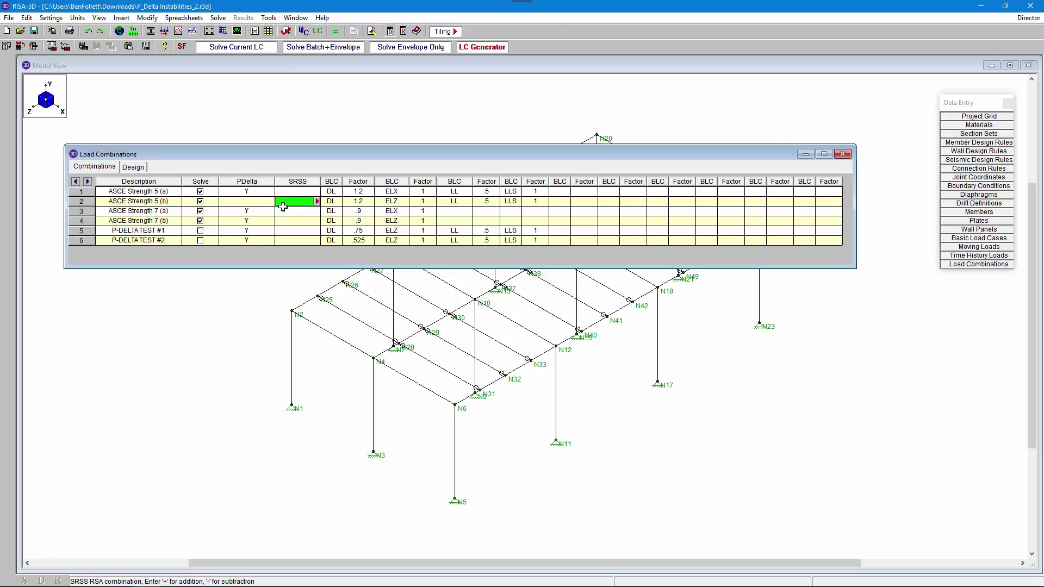
{"action": "left_click", "coordinate": [82, 202]}
- Solve only ASCE Strength 5 (b) and check joint reactions, totaling 95.283 k vertically
{"action": "left_click", "coordinate": [261, 50]}
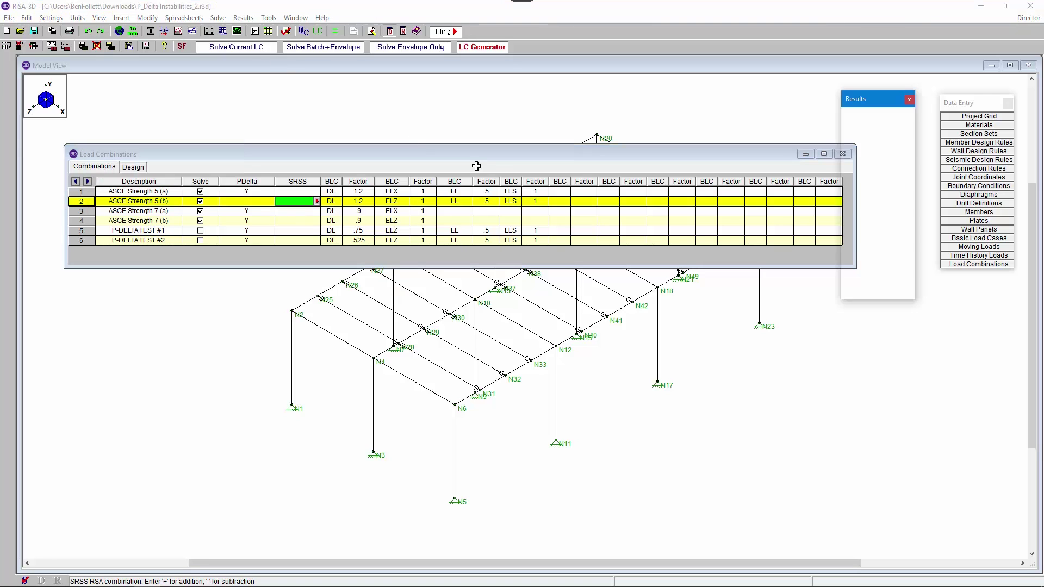
{"action": "left_click_drag", "start_coordinate": [779, 154], "coordinate": [744, 303]}
{"action": "left_click", "coordinate": [896, 113]}
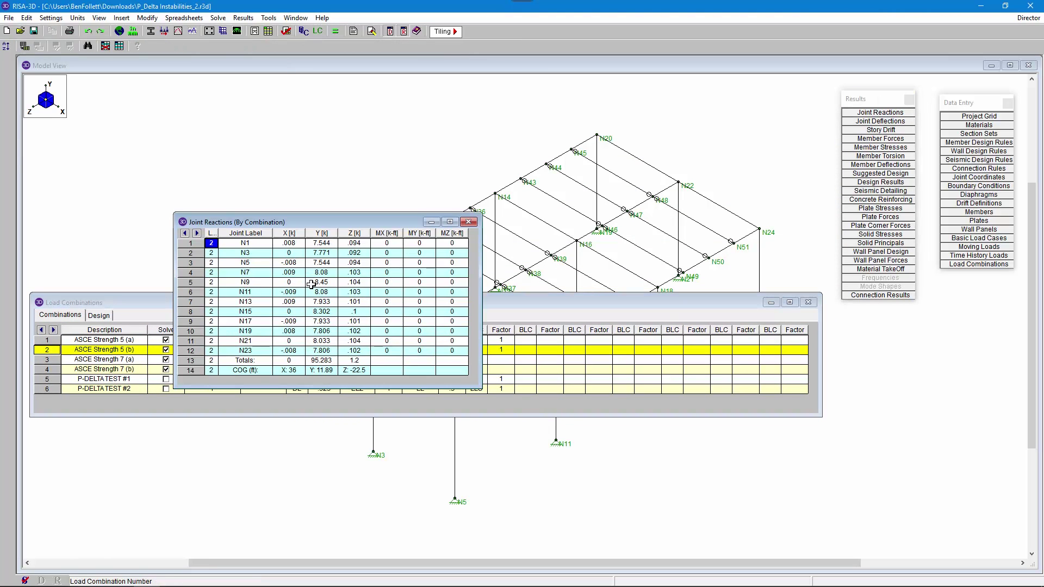
{"action": "left_click", "coordinate": [468, 221]}
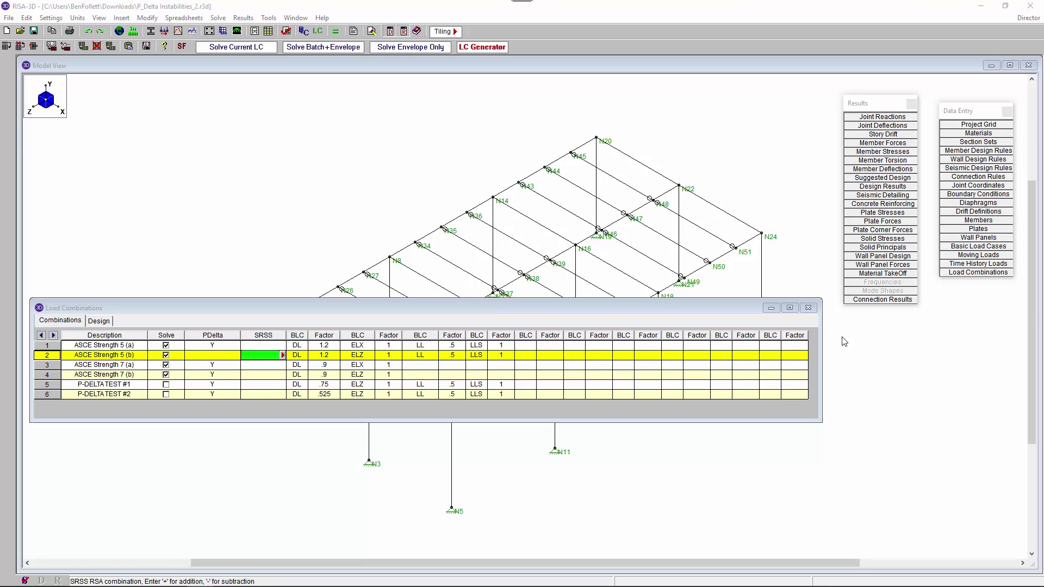
- Exclude ASCE Strength 5 (a), 5 (b), 7 (a), 7 (b) from solving and include both P-DELTA TEST combinations
{"action": "left_click", "coordinate": [166, 345]}
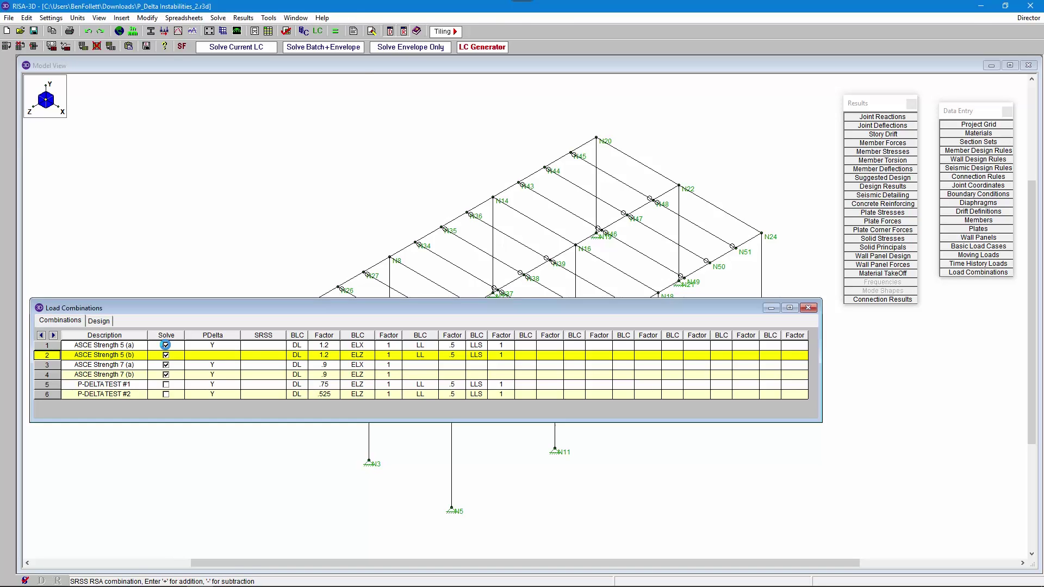
{"action": "left_click", "coordinate": [165, 345]}
{"action": "left_click", "coordinate": [270, 142]}
{"action": "left_click", "coordinate": [166, 355]}
{"action": "left_click", "coordinate": [166, 365]}
{"action": "left_click", "coordinate": [166, 374]}
{"action": "left_click", "coordinate": [127, 384]}
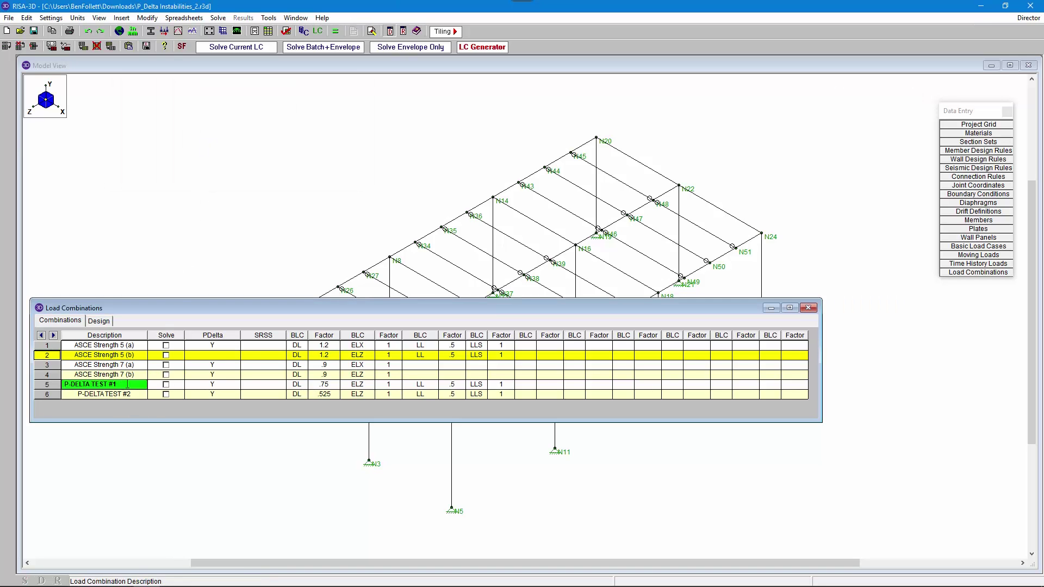
{"action": "left_click", "coordinate": [166, 384]}
{"action": "left_click", "coordinate": [166, 394]}
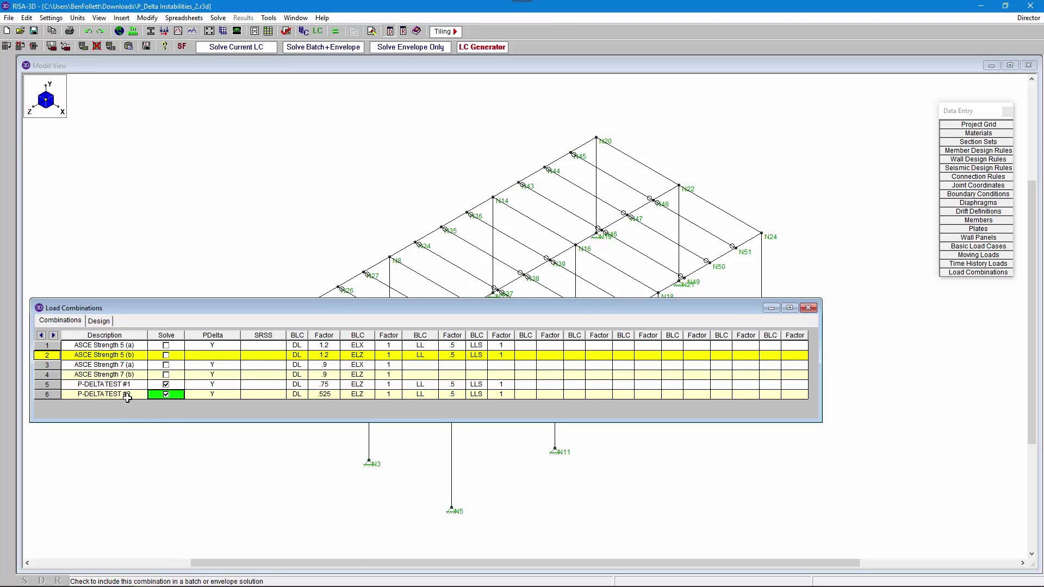
- Solve P-DELTA TEST #1 alone and dismiss the P-Delta divergence error at N22
{"action": "left_click", "coordinate": [68, 384]}
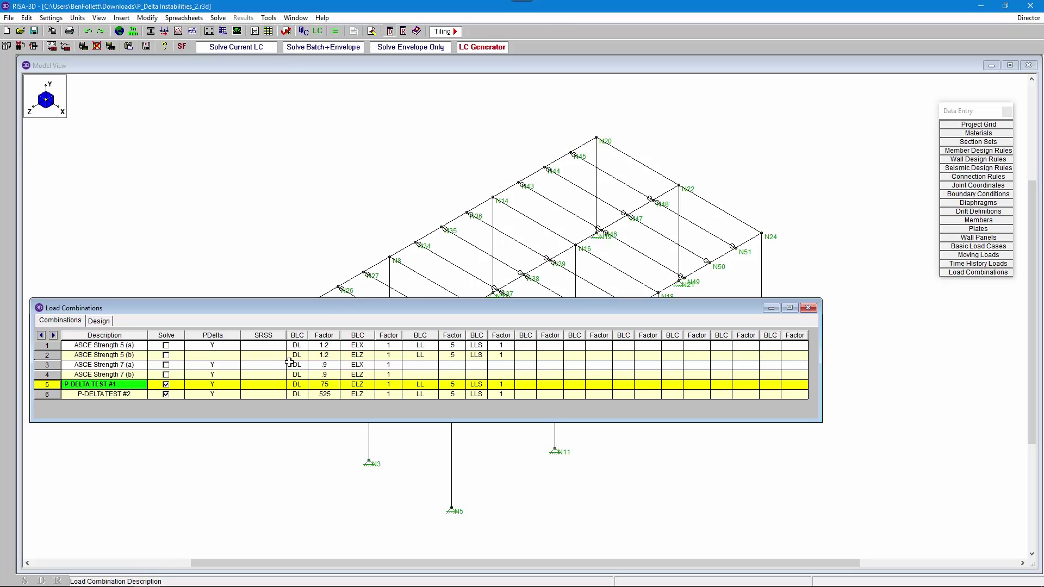
{"action": "left_click", "coordinate": [330, 387]}
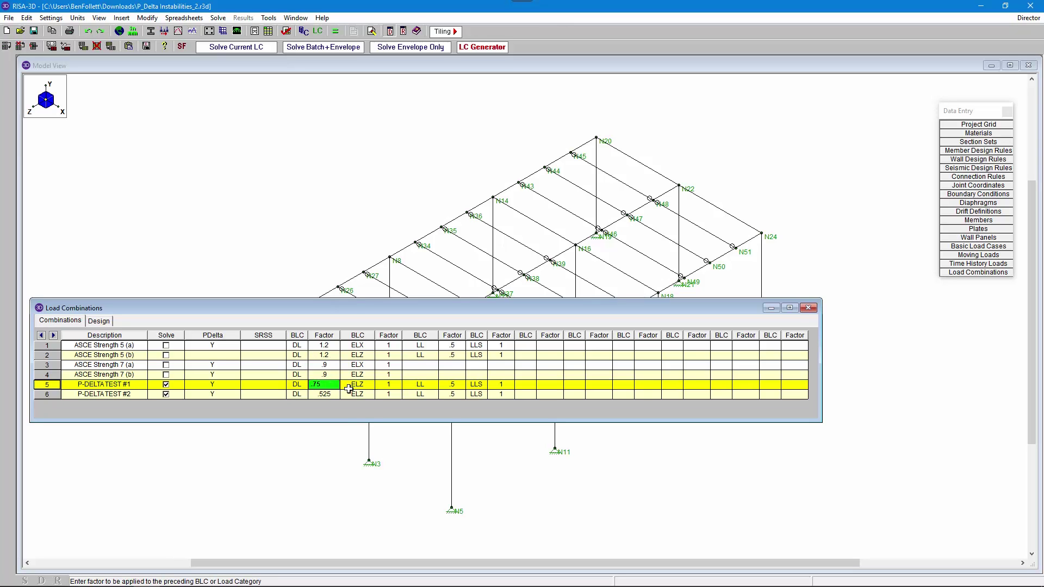
{"action": "left_click", "coordinate": [237, 48]}
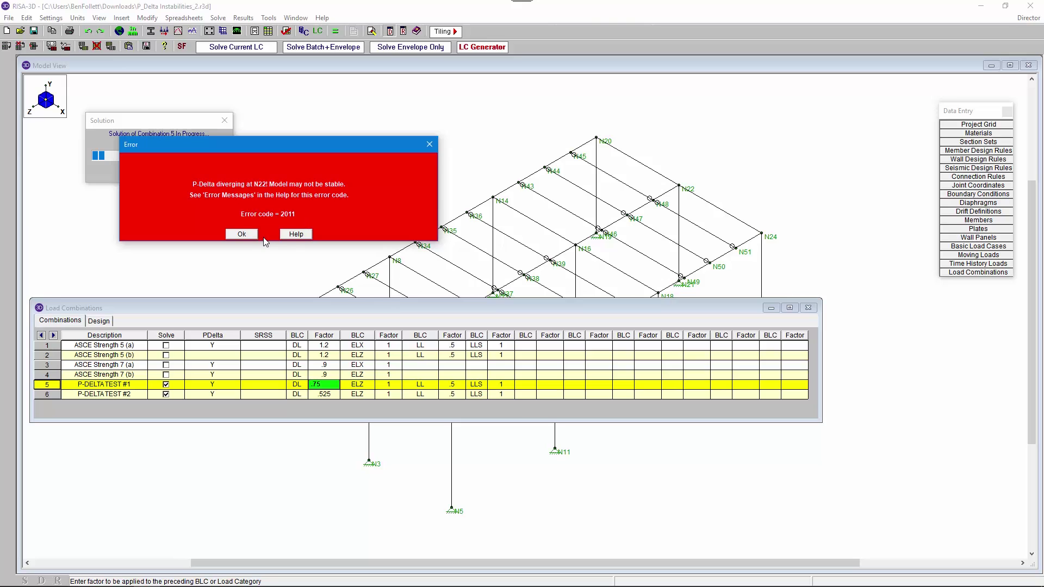
{"action": "left_click", "coordinate": [241, 233]}
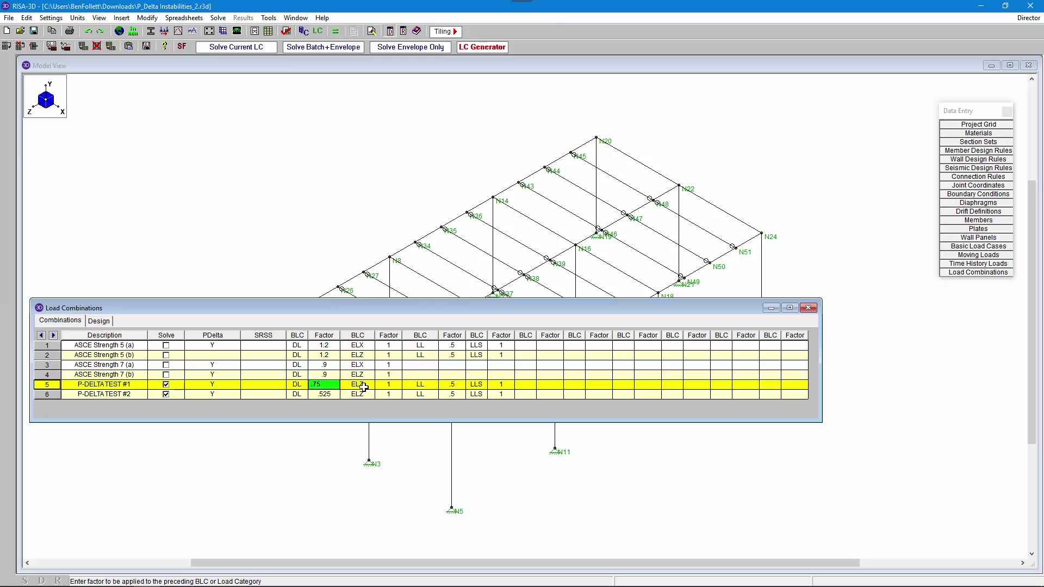
- Make P-DELTA TEST #2, with dead load factor .525, current and solve it alone
{"action": "left_click", "coordinate": [335, 395]}
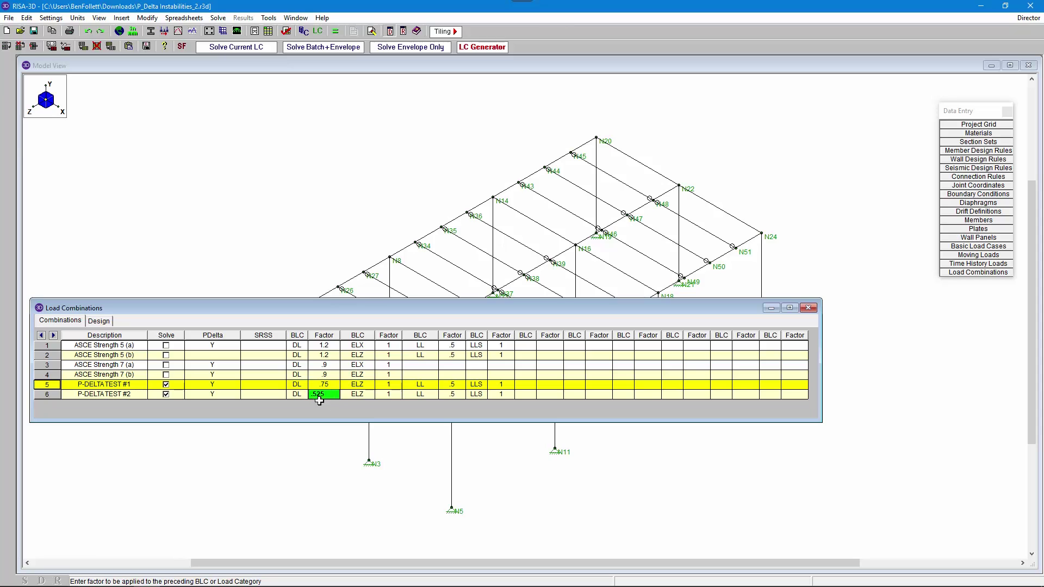
{"action": "left_click", "coordinate": [76, 394]}
{"action": "left_click", "coordinate": [47, 398]}
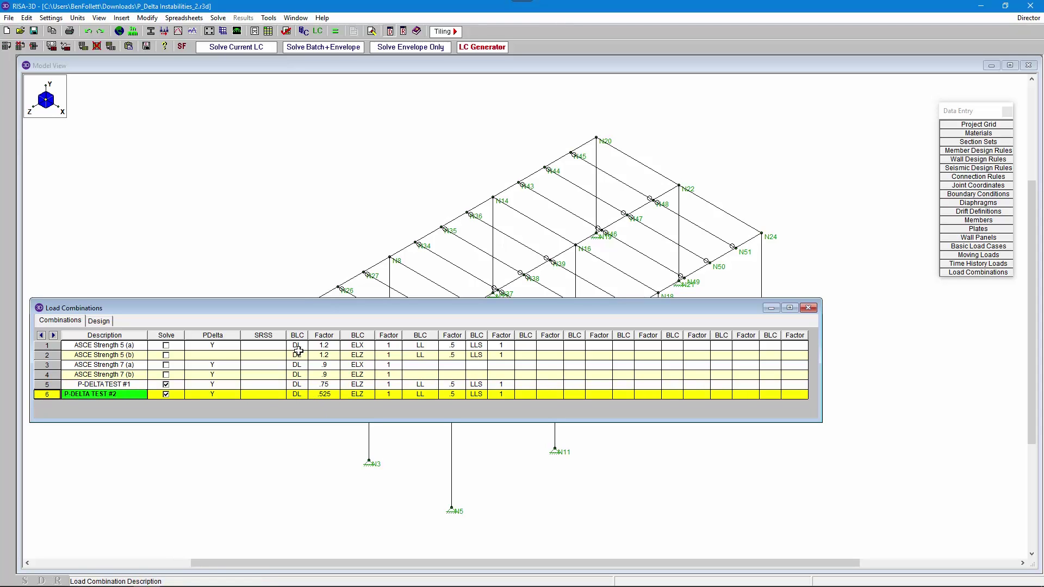
{"action": "left_click", "coordinate": [244, 50]}
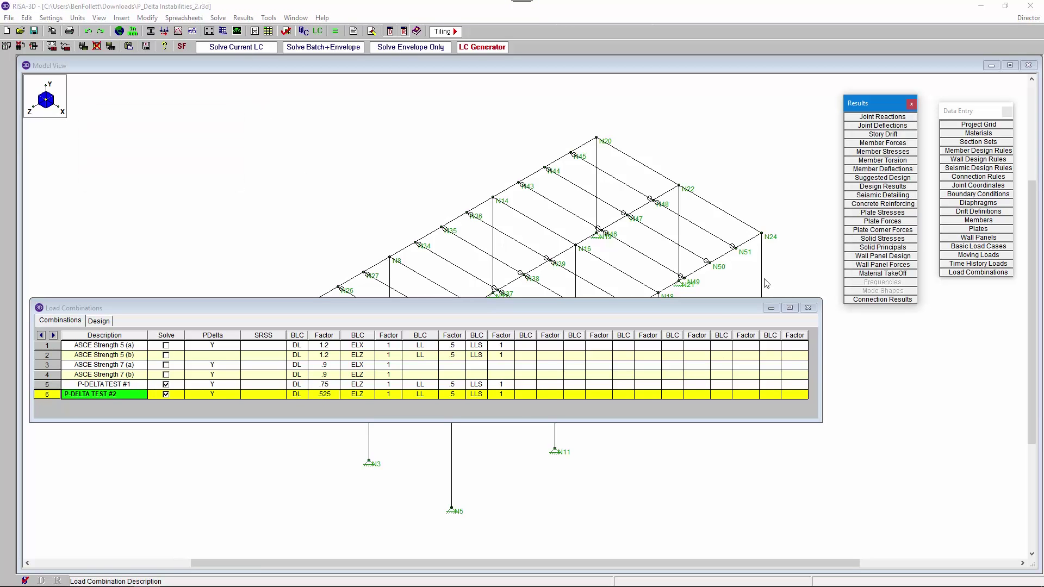
- Review joint deflections sorted by Z (about -109.9 in), then close both spreadsheets
{"action": "left_click", "coordinate": [892, 126]}
{"action": "left_click", "coordinate": [239, 174]}
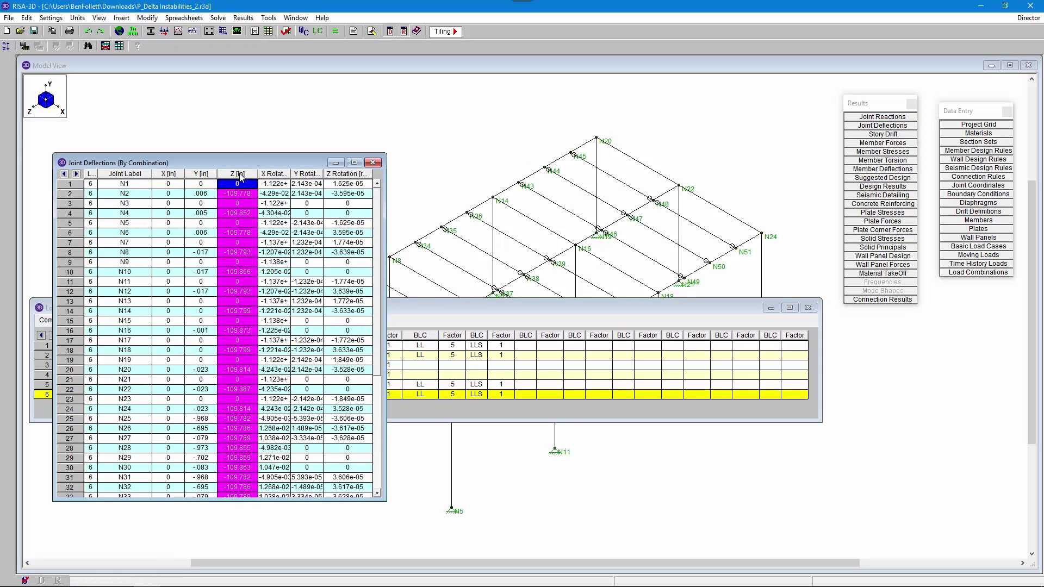
{"action": "right_click", "coordinate": [253, 174]}
{"action": "left_click", "coordinate": [281, 233]}
{"action": "left_click", "coordinate": [132, 273]}
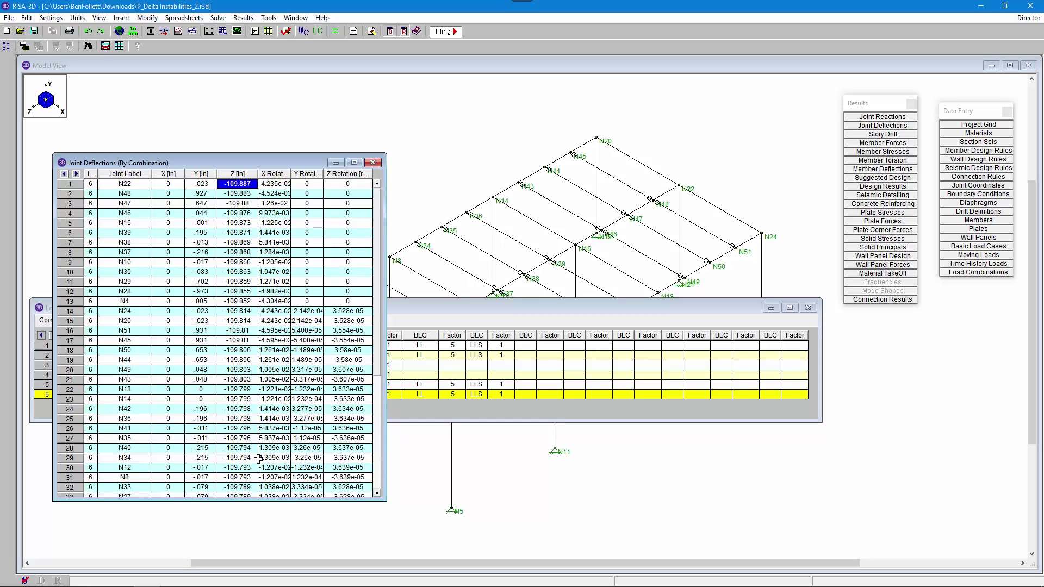
{"action": "left_click", "coordinate": [372, 162]}
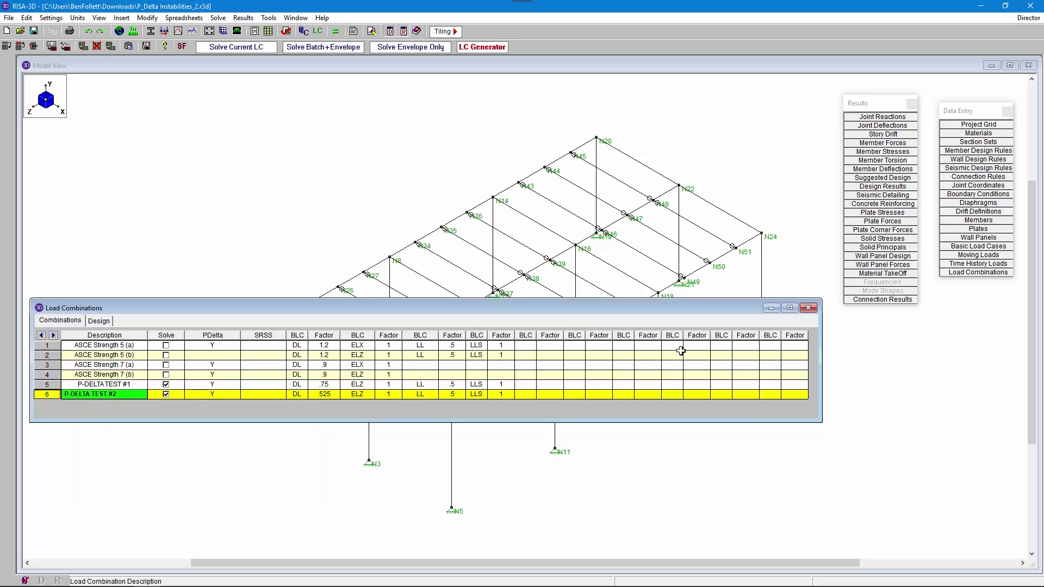
{"action": "left_click", "coordinate": [808, 307]}
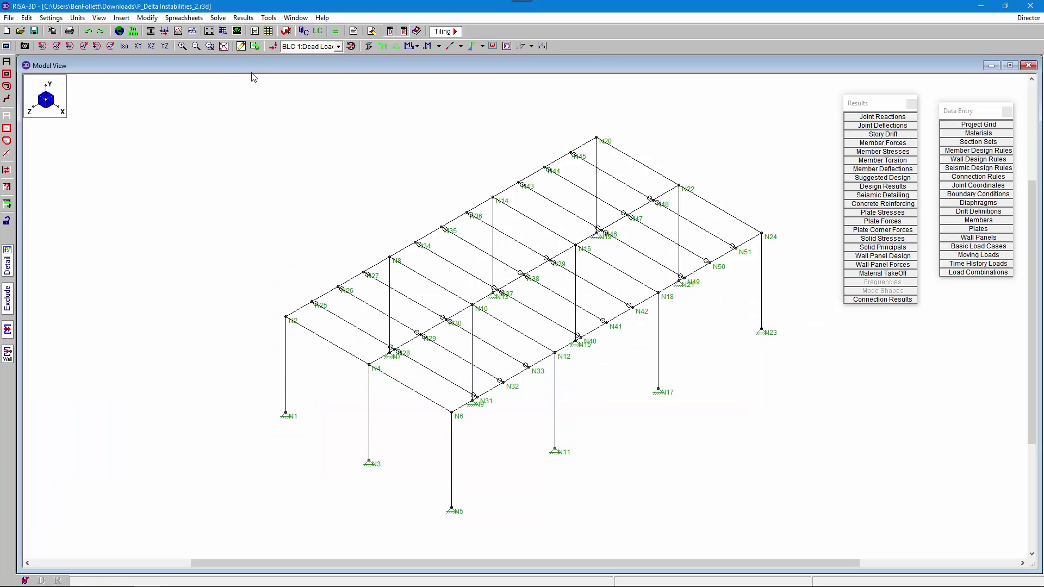
- Clear results, apply pinned boundary conditions to the chosen joints, and reopen Load Combinations
{"action": "left_click", "coordinate": [241, 46]}
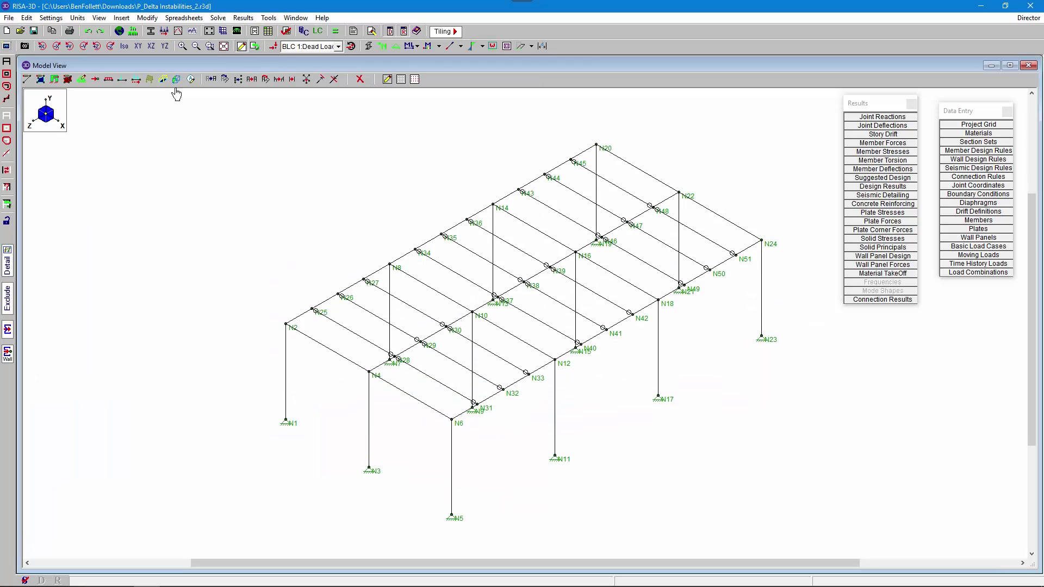
{"action": "left_click", "coordinate": [68, 80]}
{"action": "left_click", "coordinate": [199, 145]}
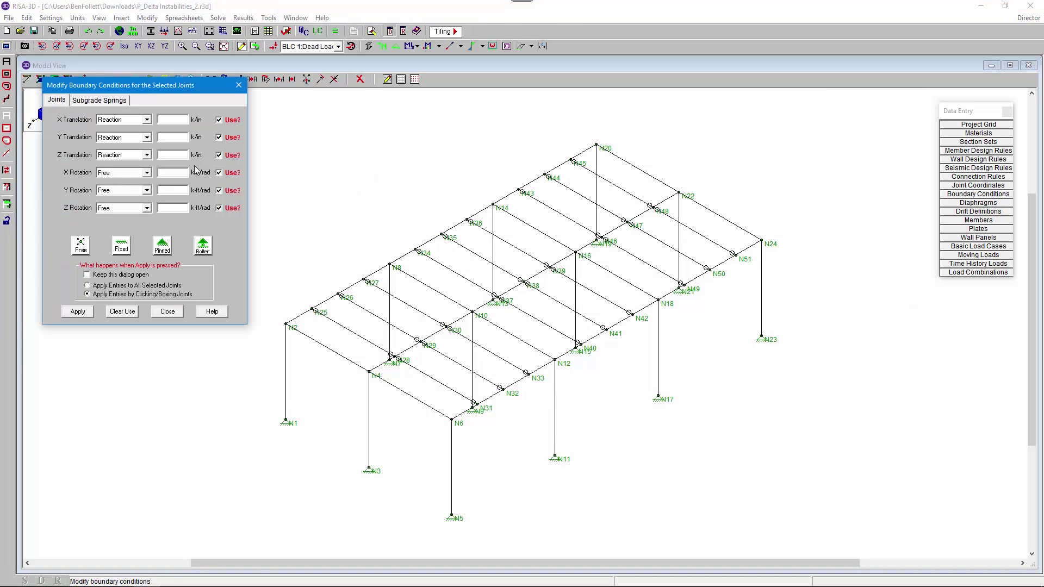
{"action": "left_click", "coordinate": [78, 311]}
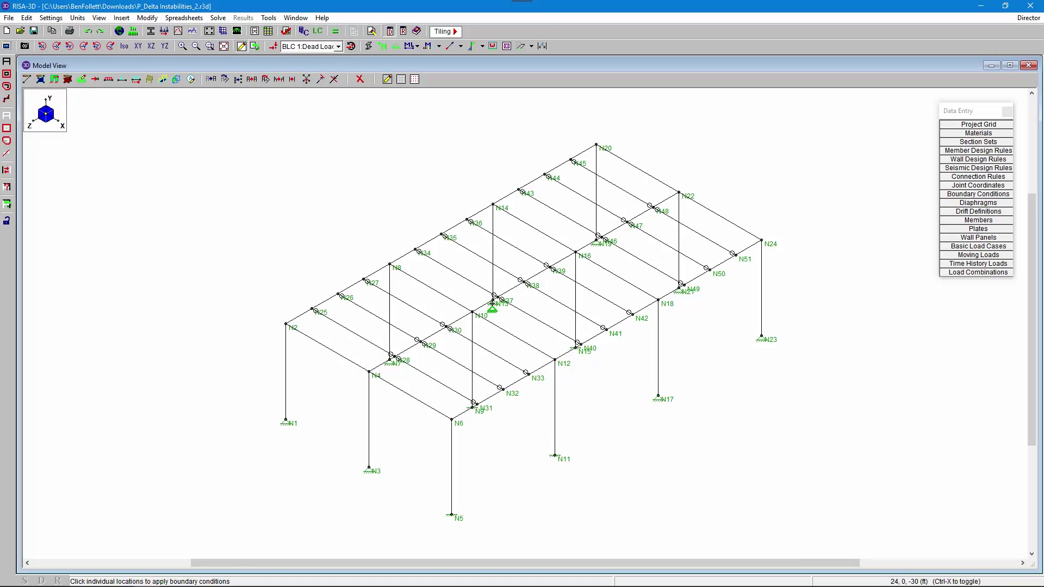
{"action": "right_click", "coordinate": [589, 413]}
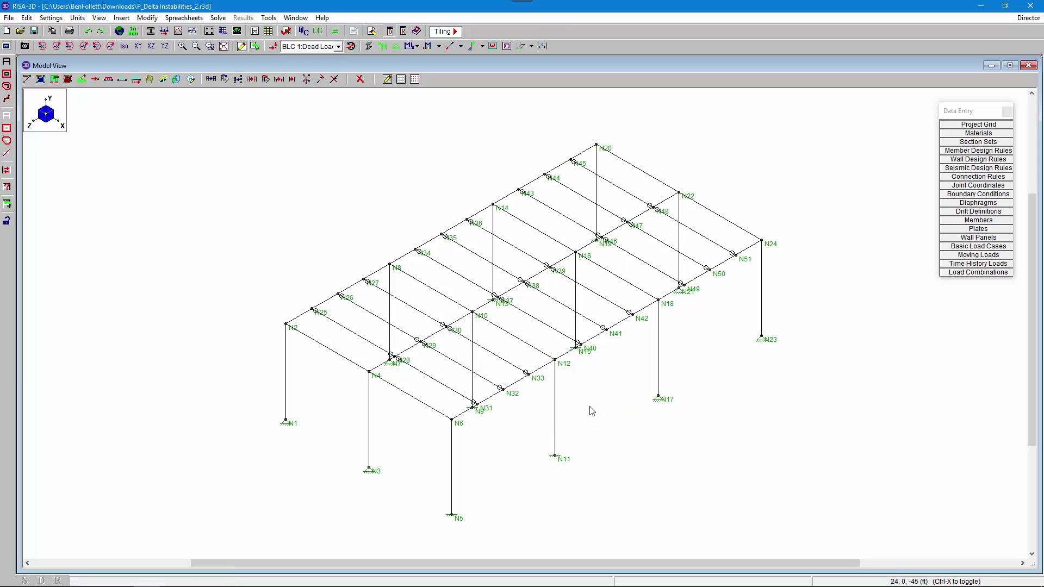
{"action": "left_click", "coordinate": [304, 32]}
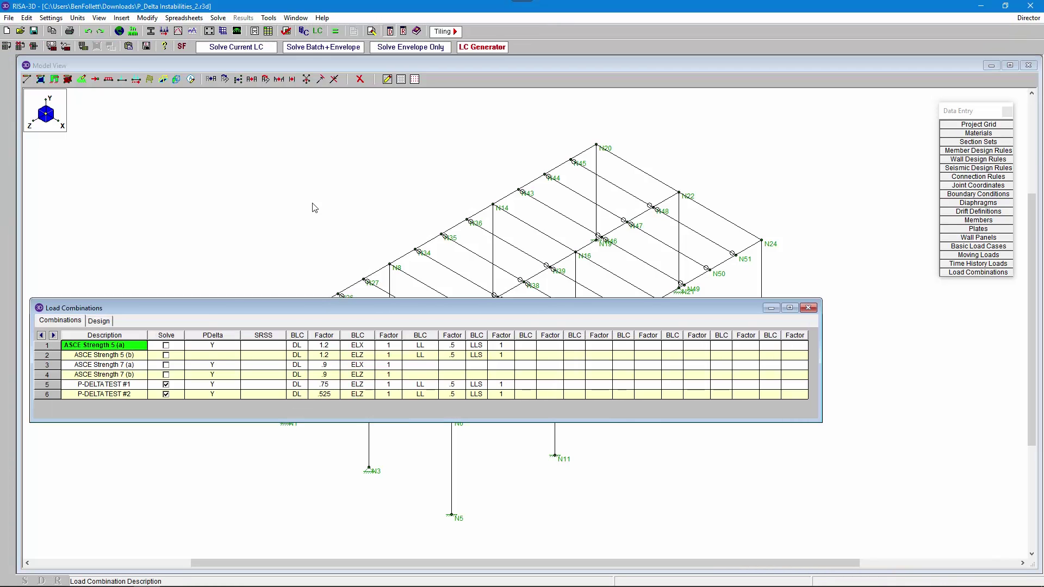
- Re-solve P-DELTA TEST #2 with pinned supports and check joint Z deflections of about -1.397 in
{"action": "left_click", "coordinate": [130, 386]}
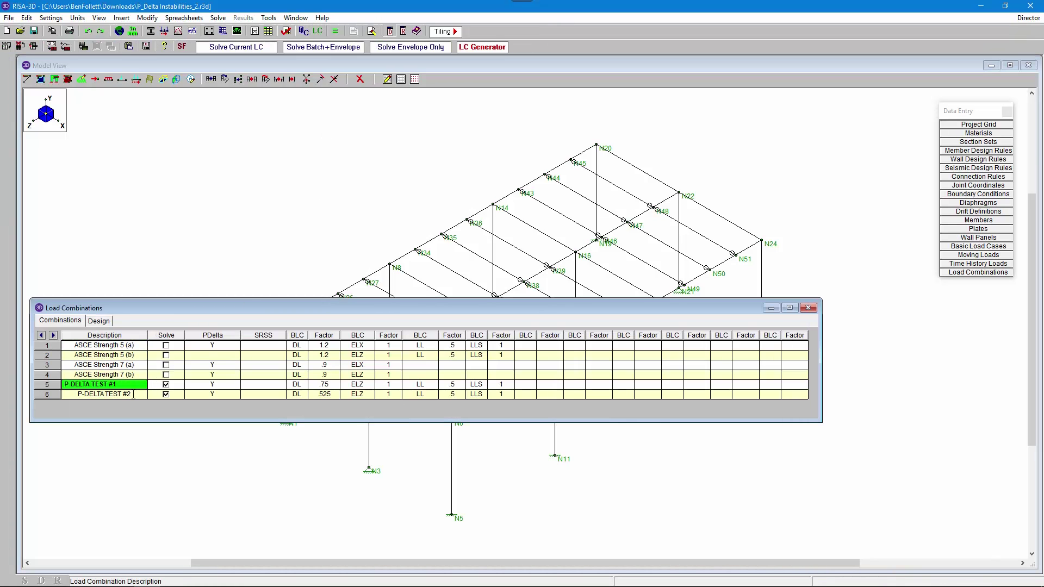
{"action": "left_click", "coordinate": [133, 394]}
{"action": "left_click", "coordinate": [46, 394]}
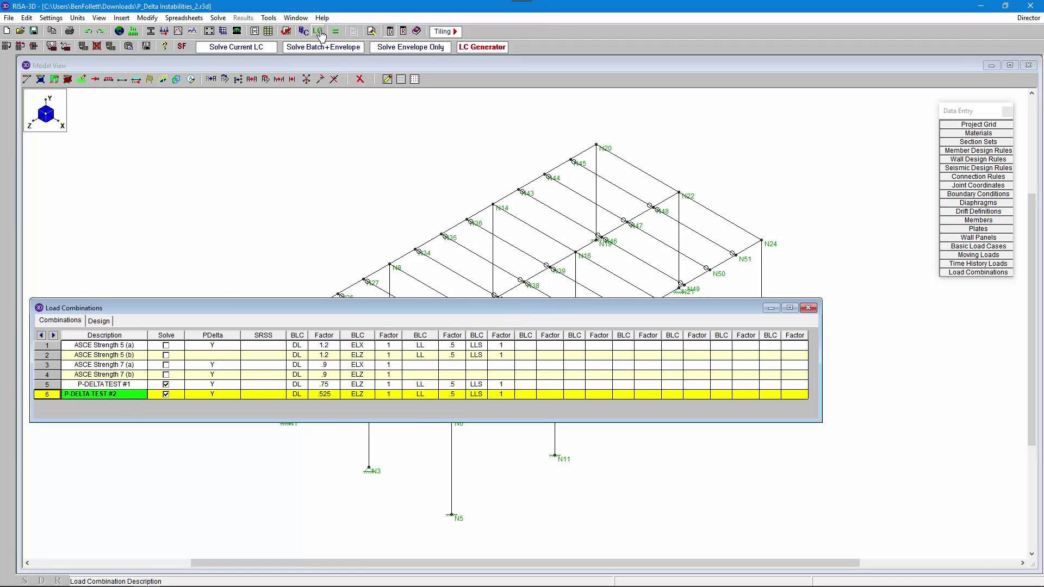
{"action": "left_click", "coordinate": [244, 48]}
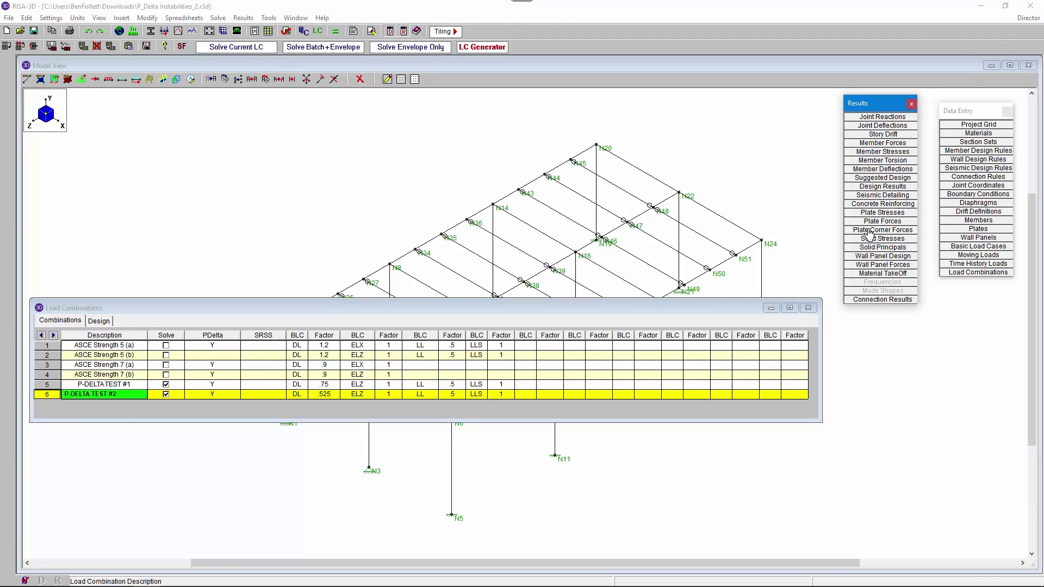
{"action": "left_click", "coordinate": [890, 126]}
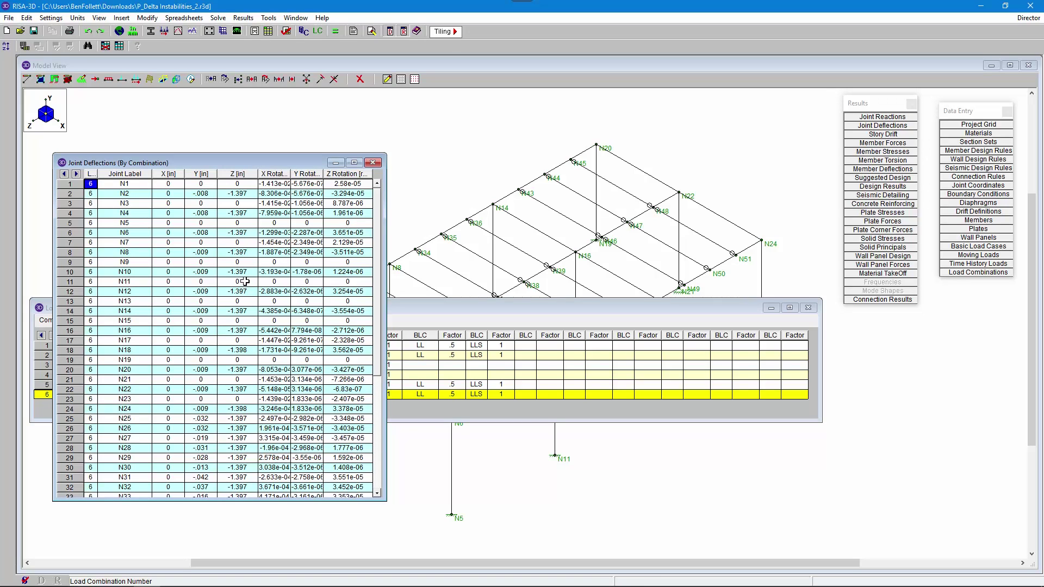
{"action": "left_click", "coordinate": [373, 162]}
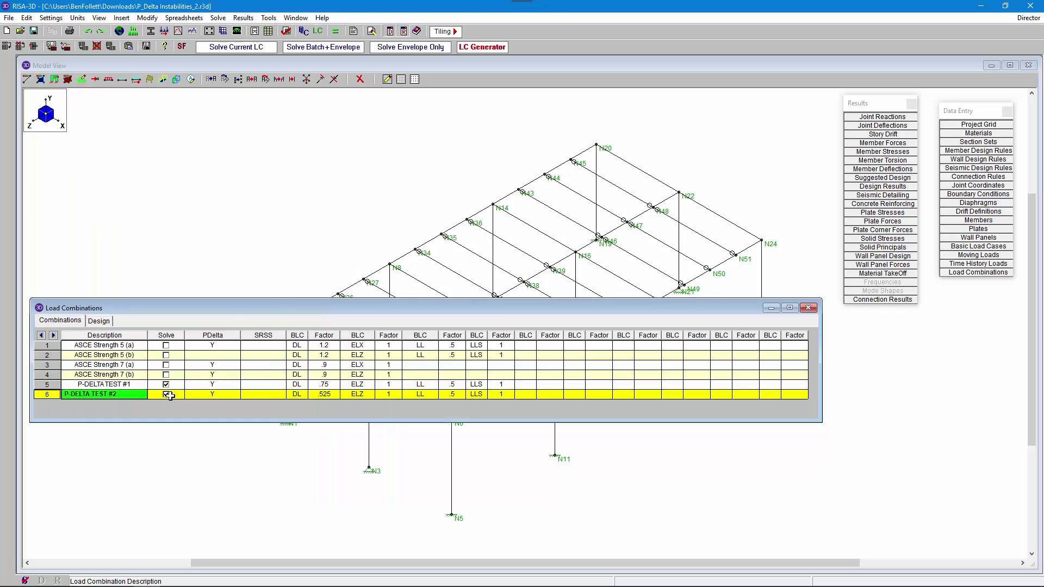
- Exclude both P-DELTA TEST combinations and include ASCE Strength 5 (b) with P-Delta on
{"action": "left_click", "coordinate": [169, 396]}
{"action": "left_click", "coordinate": [202, 144]}
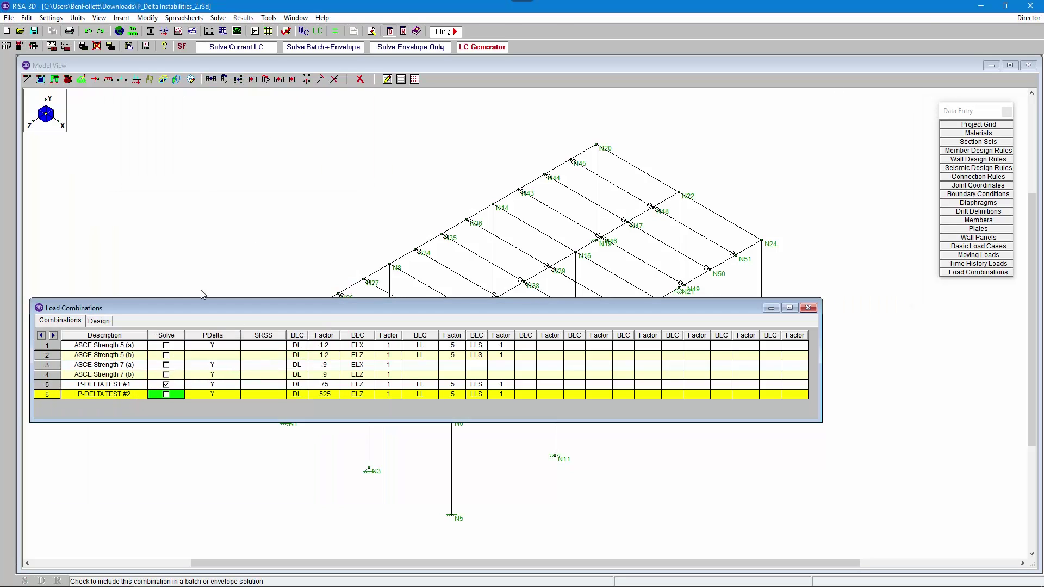
{"action": "left_click", "coordinate": [169, 385]}
{"action": "left_click", "coordinate": [166, 355]}
{"action": "left_click", "coordinate": [211, 355]}
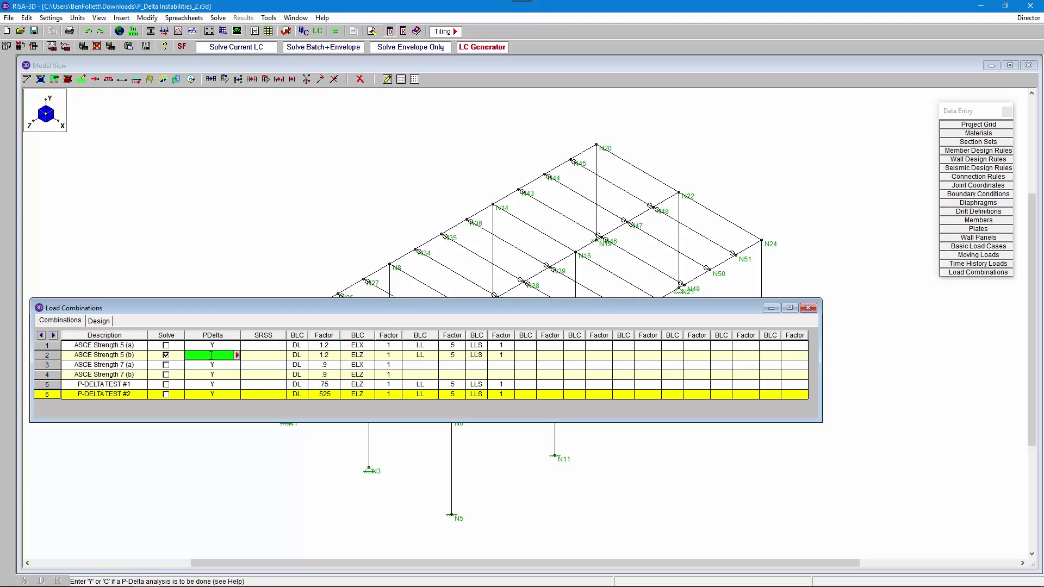
{"action": "key", "text": "Return"}
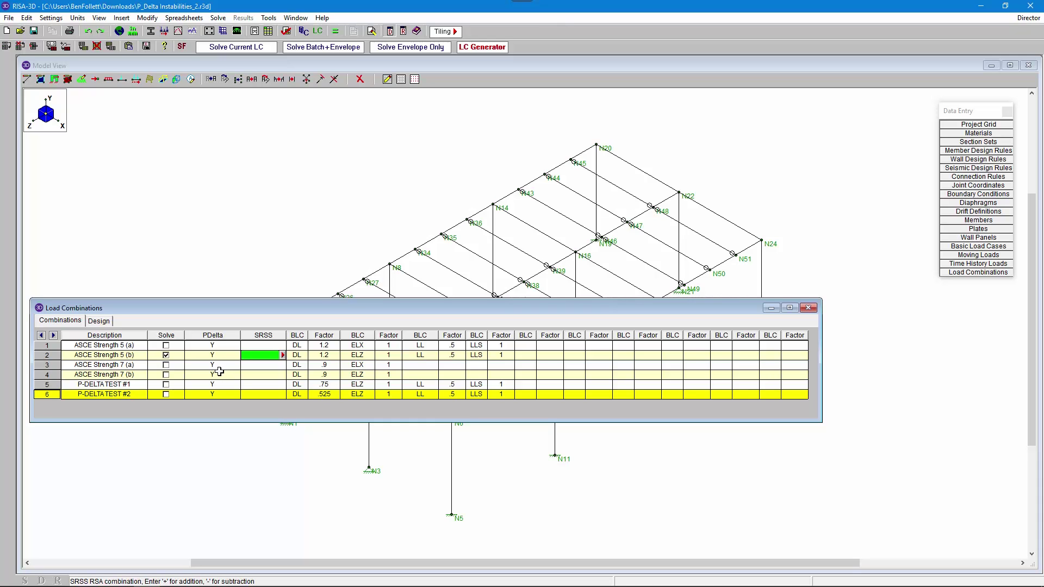
- Solve ASCE Strength 5 (b), review Z deflections near -3.31 in, and close both spreadsheets
{"action": "left_click", "coordinate": [115, 355]}
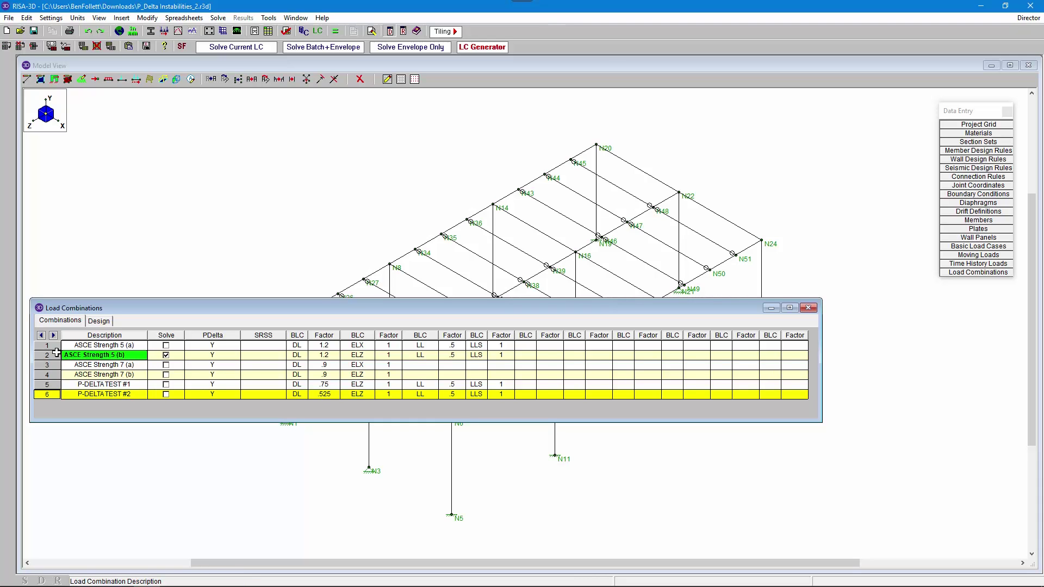
{"action": "left_click", "coordinate": [223, 48]}
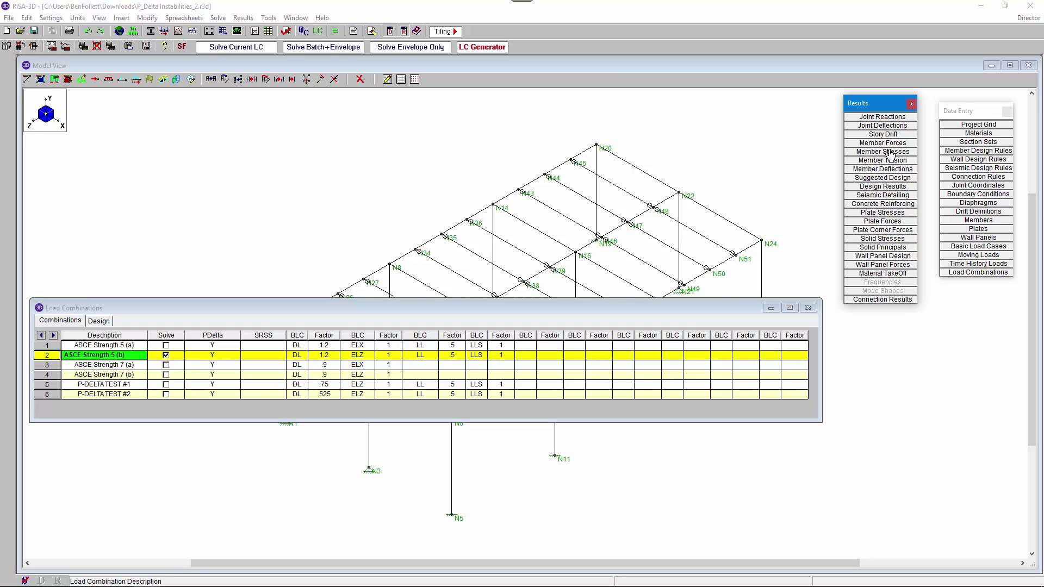
{"action": "left_click", "coordinate": [890, 126]}
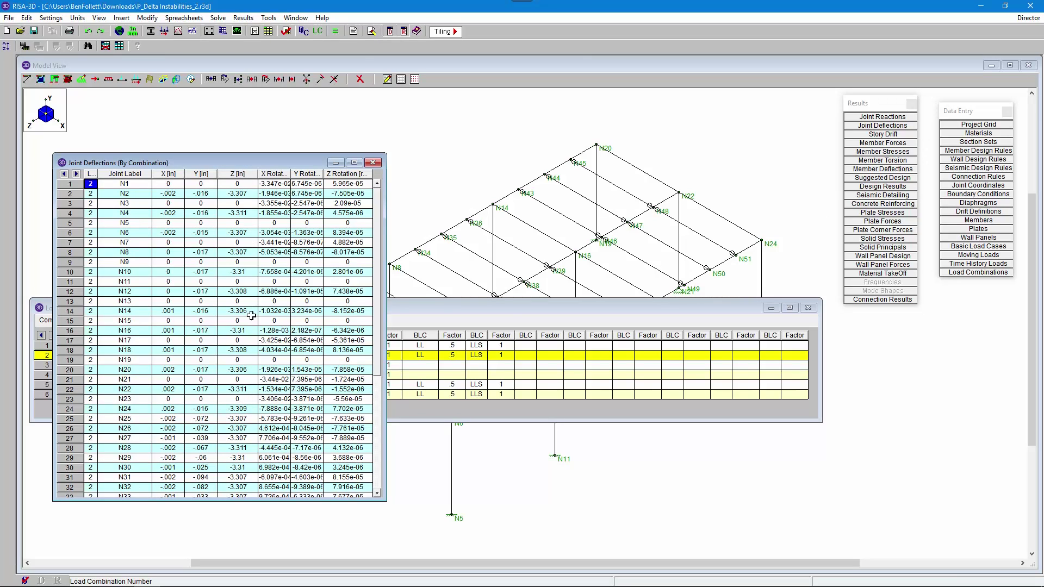
{"action": "left_click", "coordinate": [373, 163]}
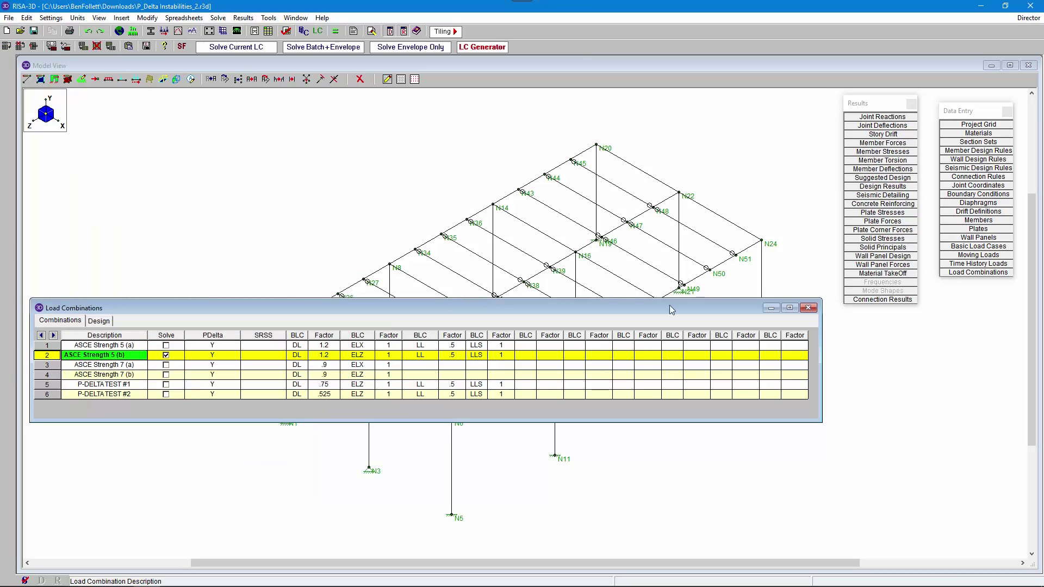
{"action": "left_click", "coordinate": [808, 308]}
{"action": "left_click", "coordinate": [326, 18]}
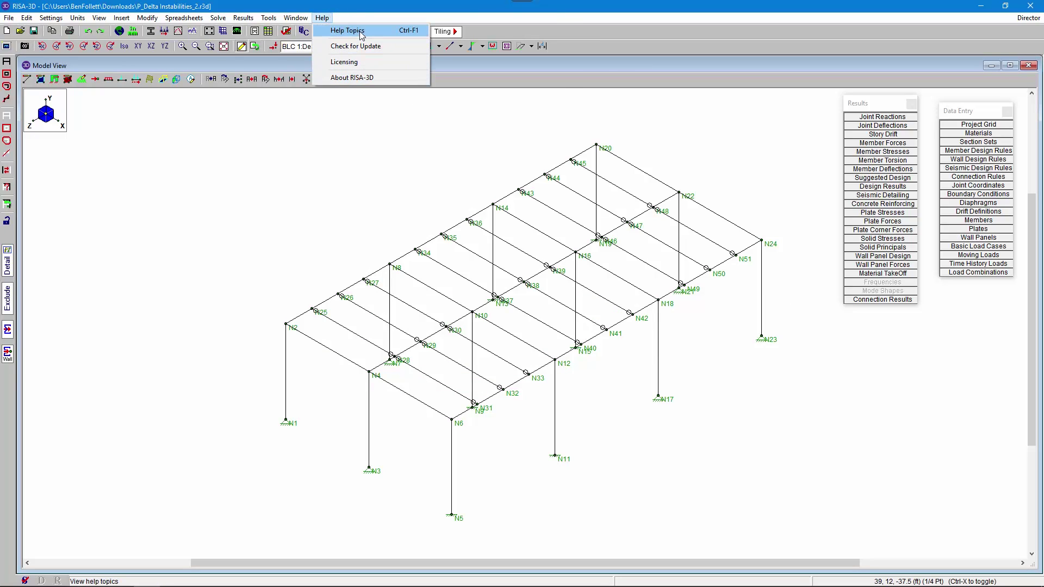
- Open the P-Delta - Analysis topic in RISA Help and enlarge the Help window
{"action": "left_click", "coordinate": [348, 31]}
{"action": "scroll", "coordinate": [88, 215], "scroll_direction": "down", "scroll_amount": 6}
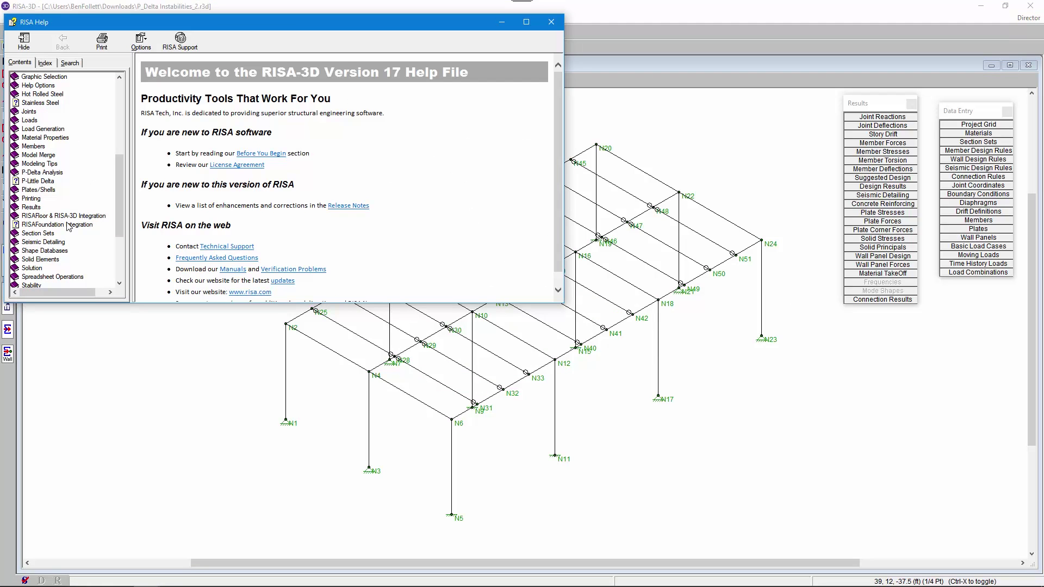
{"action": "left_click", "coordinate": [48, 173]}
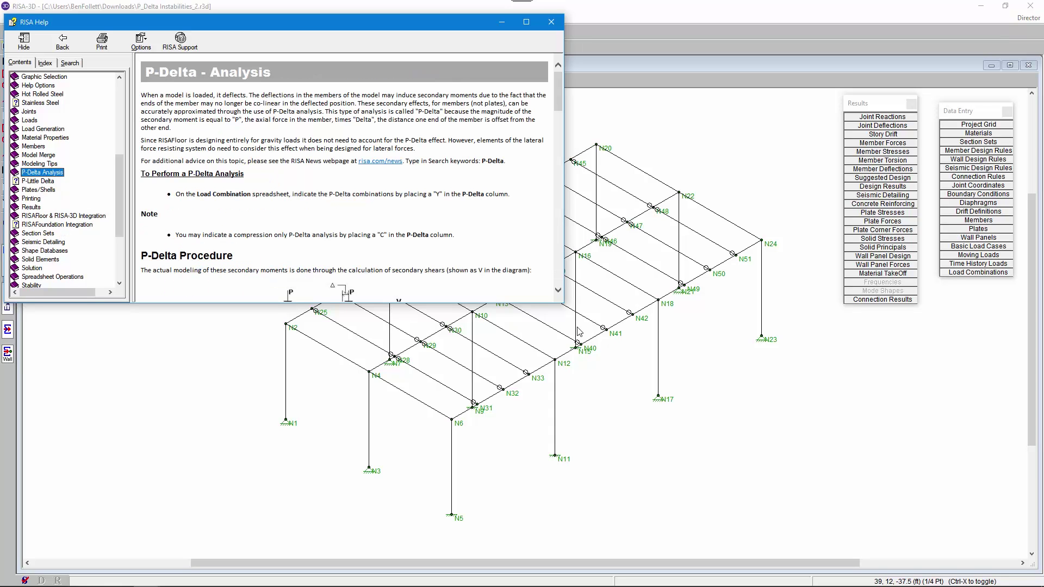
{"action": "left_click_drag", "start_coordinate": [564, 308], "coordinate": [754, 478]}
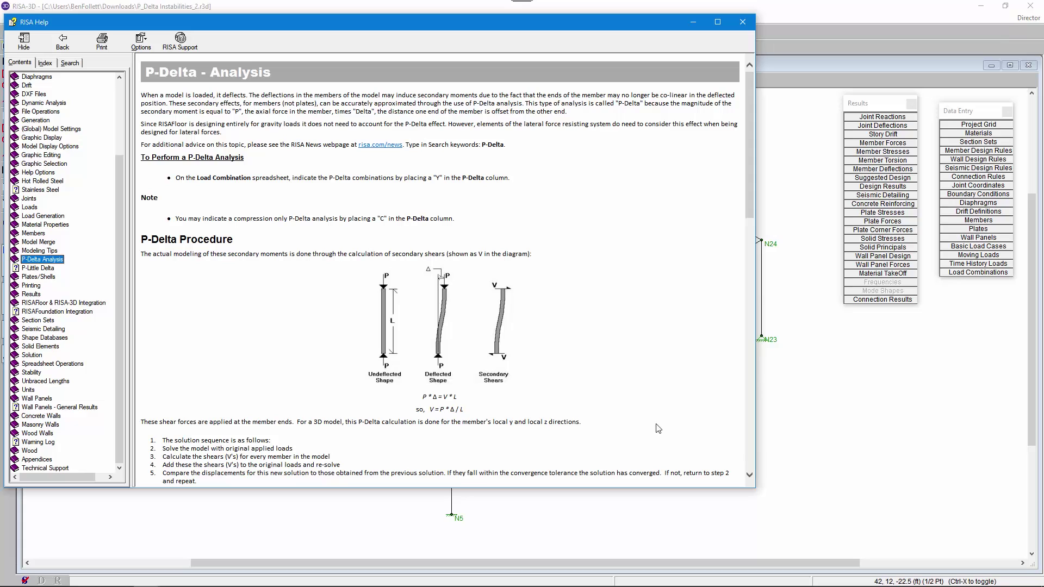